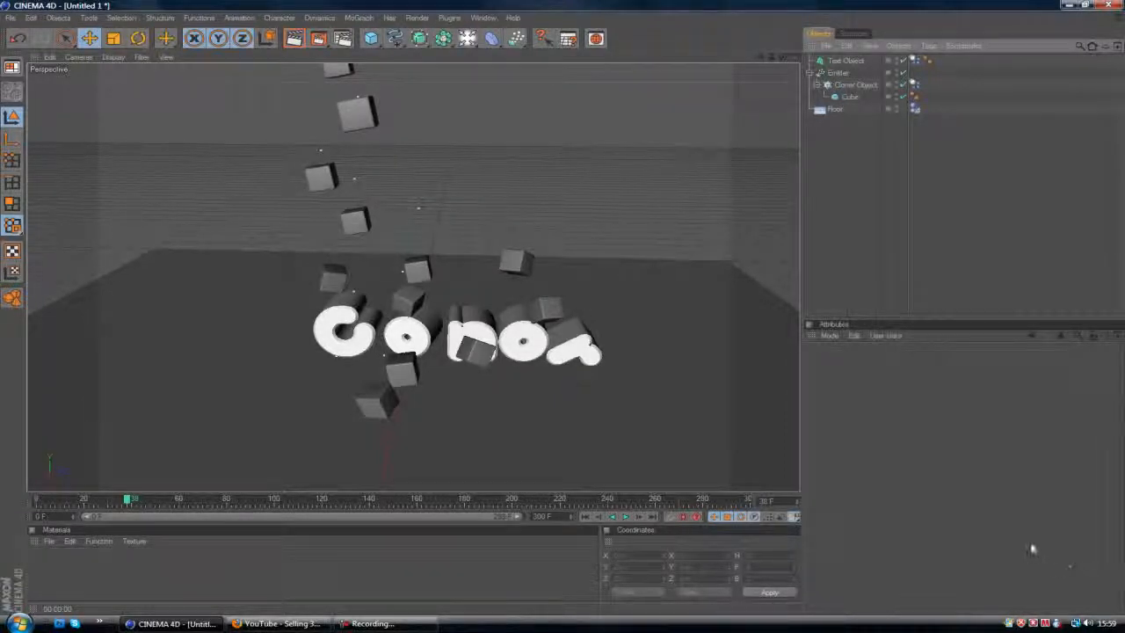
# - Inspect the finished scene's emitter and its nested cloner and cube in the object hierarchy
pyautogui.click(822, 73)
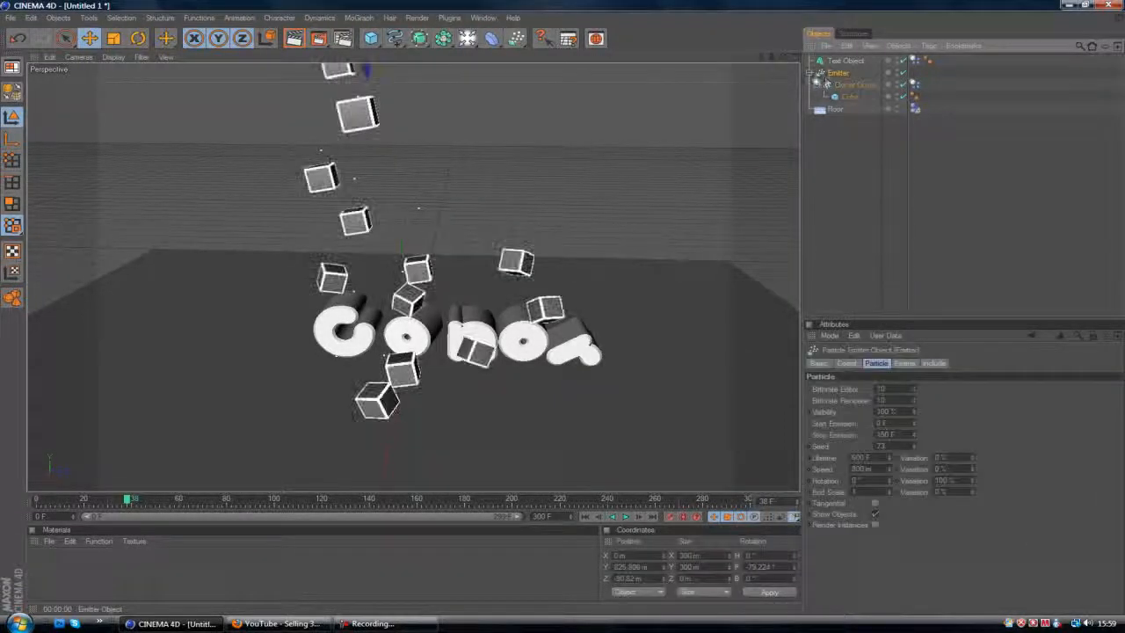
pyautogui.click(809, 73)
pyautogui.click(810, 74)
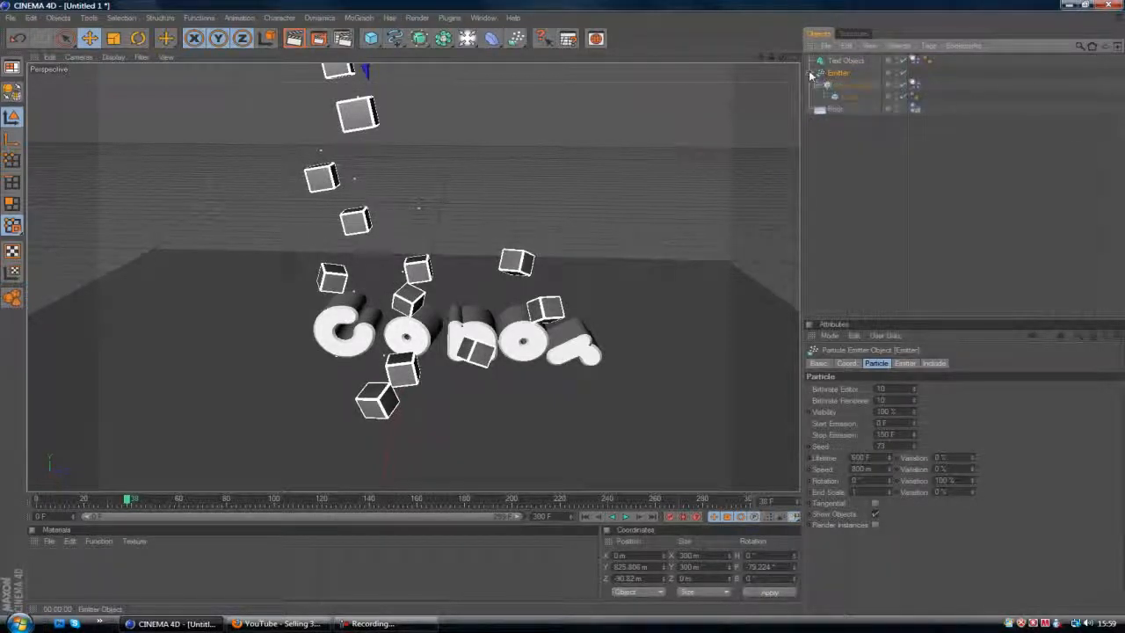
pyautogui.click(830, 86)
pyautogui.click(836, 99)
pyautogui.click(836, 76)
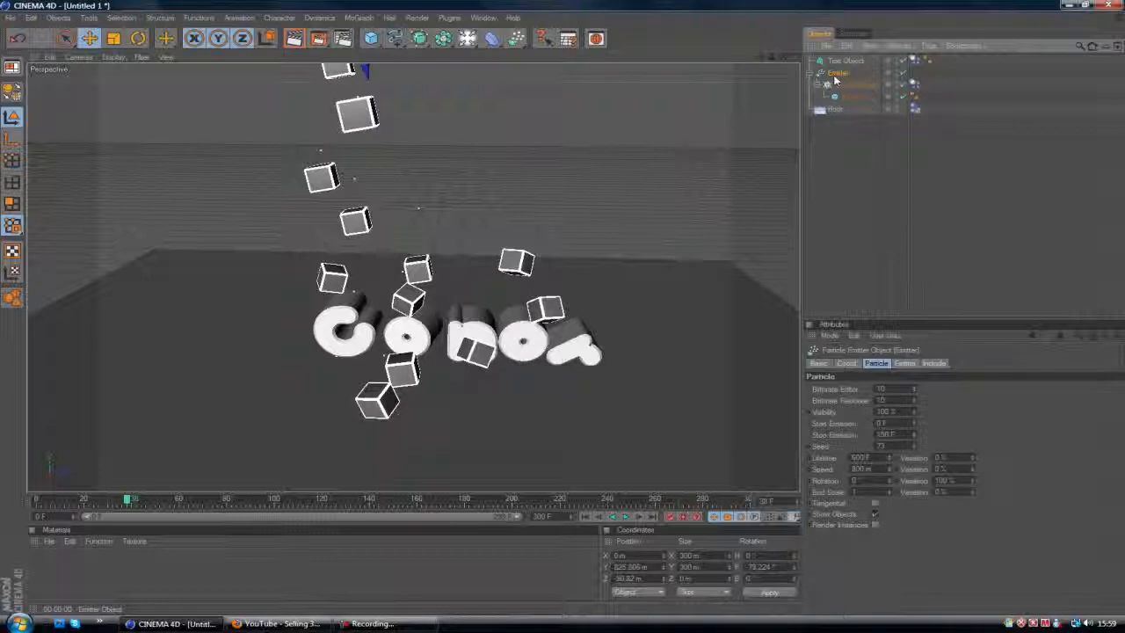
# - Switch to the browser and watch the "Selling 3D Intro" reference video, replaying it from 0:02 and pausing it partway
pyautogui.click(278, 624)
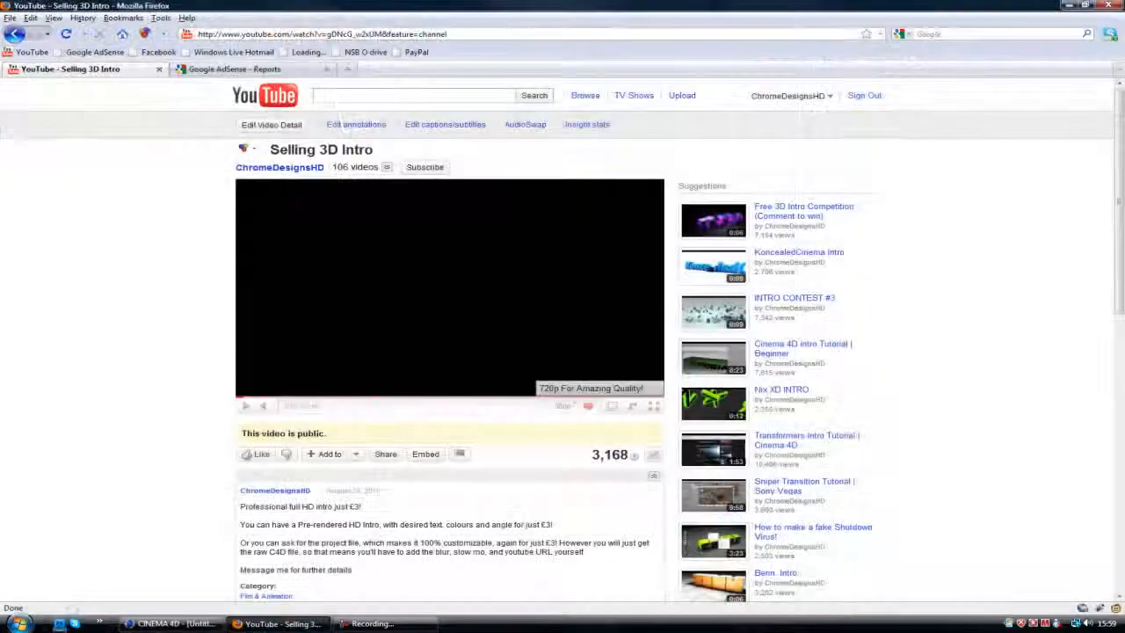
pyautogui.click(246, 405)
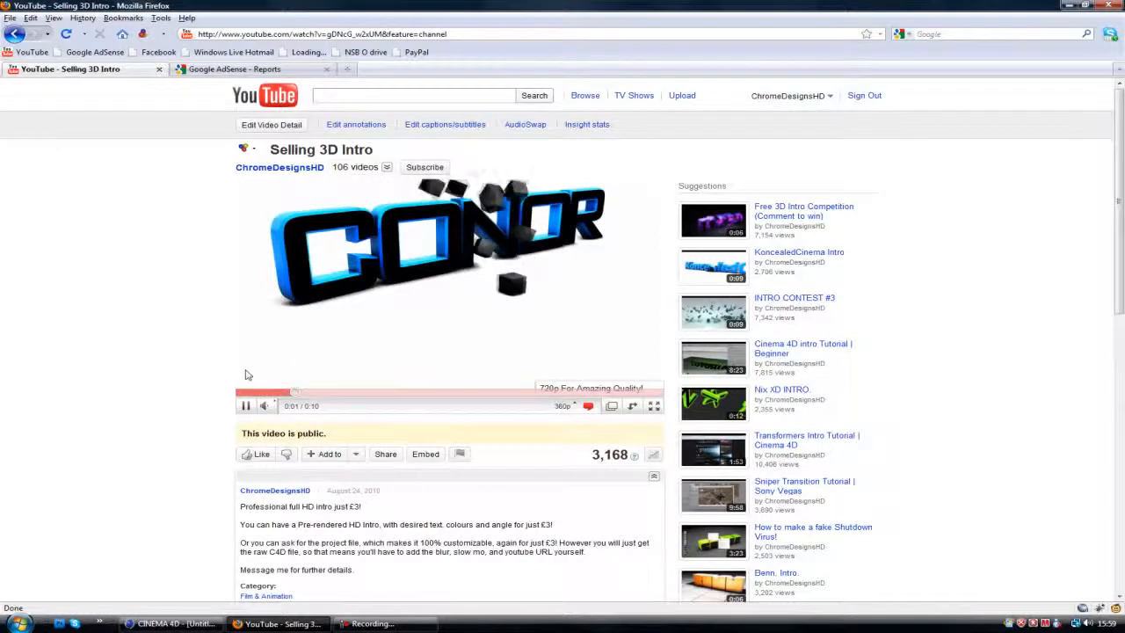
pyautogui.click(310, 340)
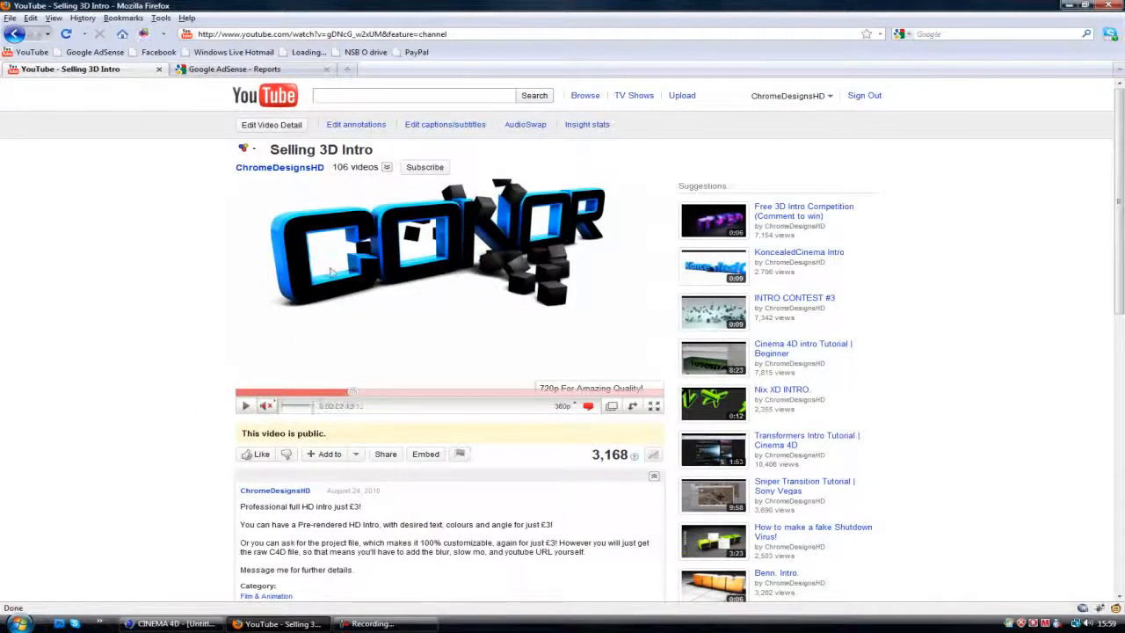
pyautogui.click(510, 249)
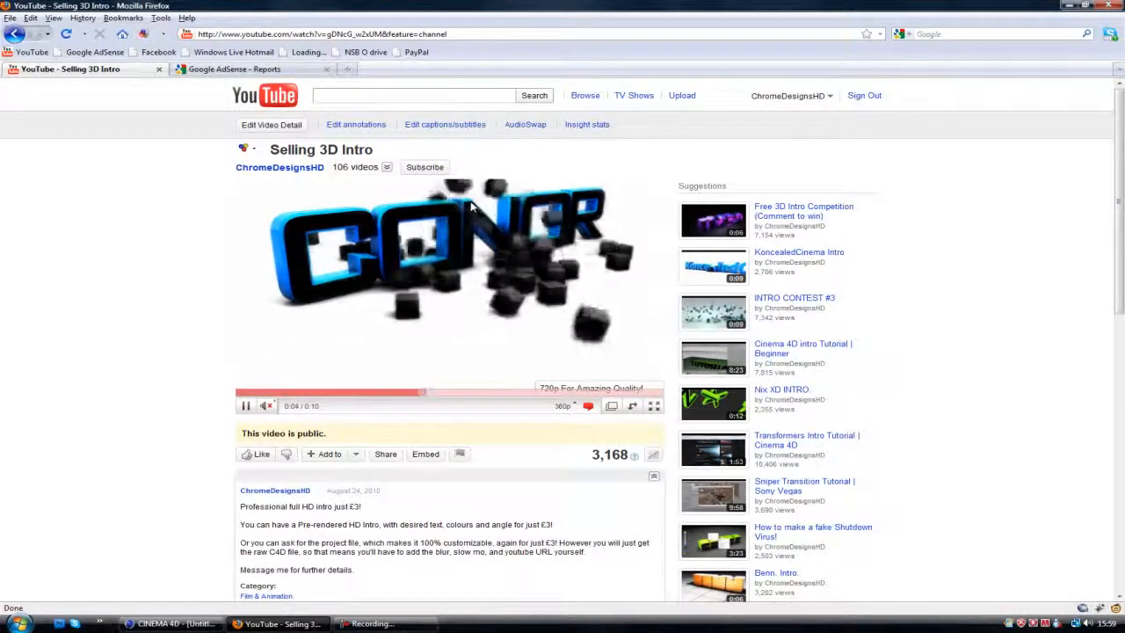
pyautogui.click(480, 267)
pyautogui.click(445, 288)
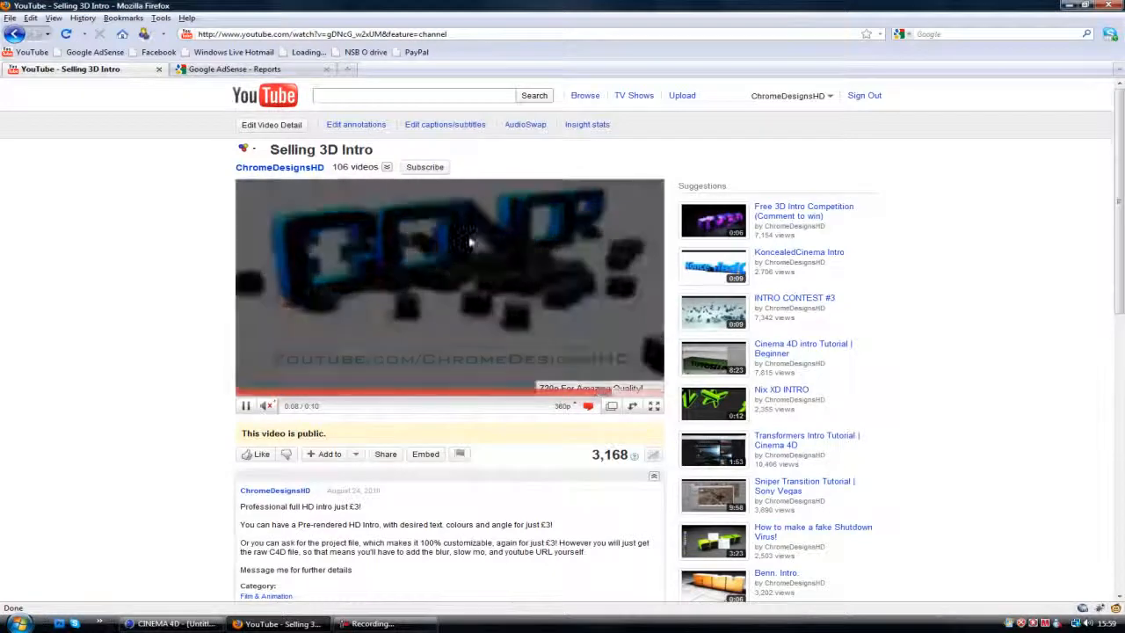
pyautogui.click(331, 392)
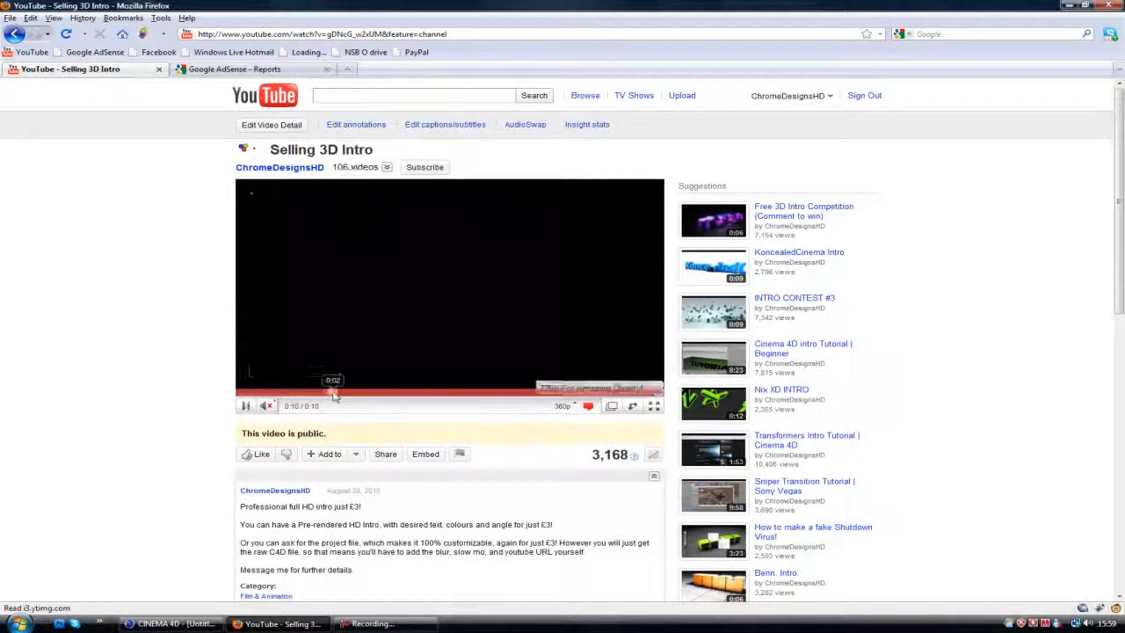
pyautogui.click(498, 257)
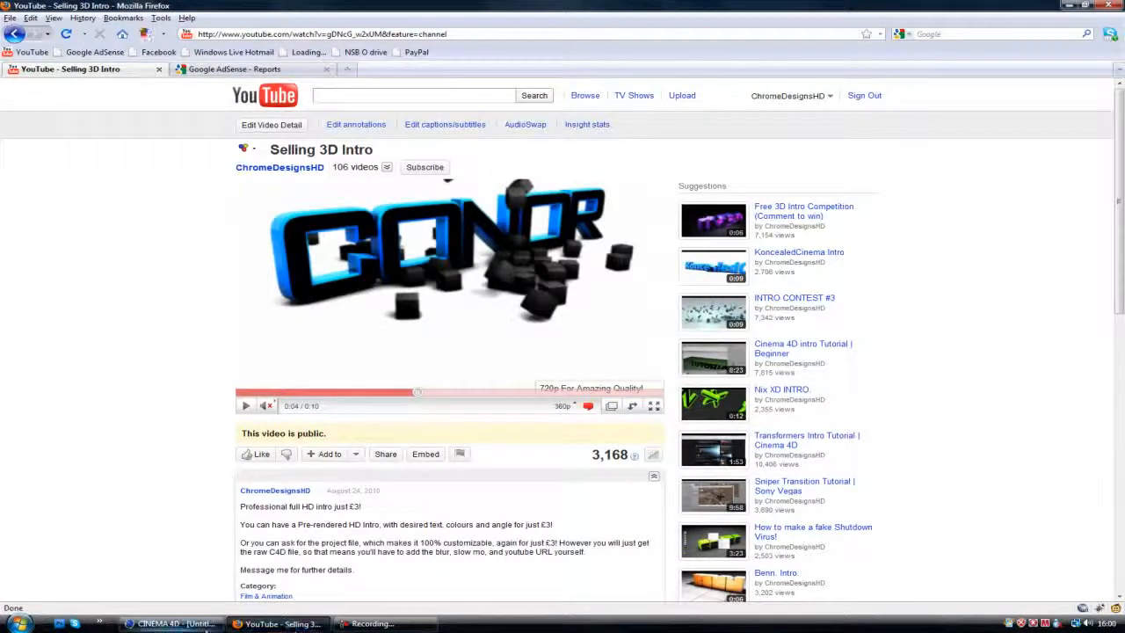
# - Return to CINEMA 4D and preview the falling-cubes animation from the first frame
pyautogui.click(199, 625)
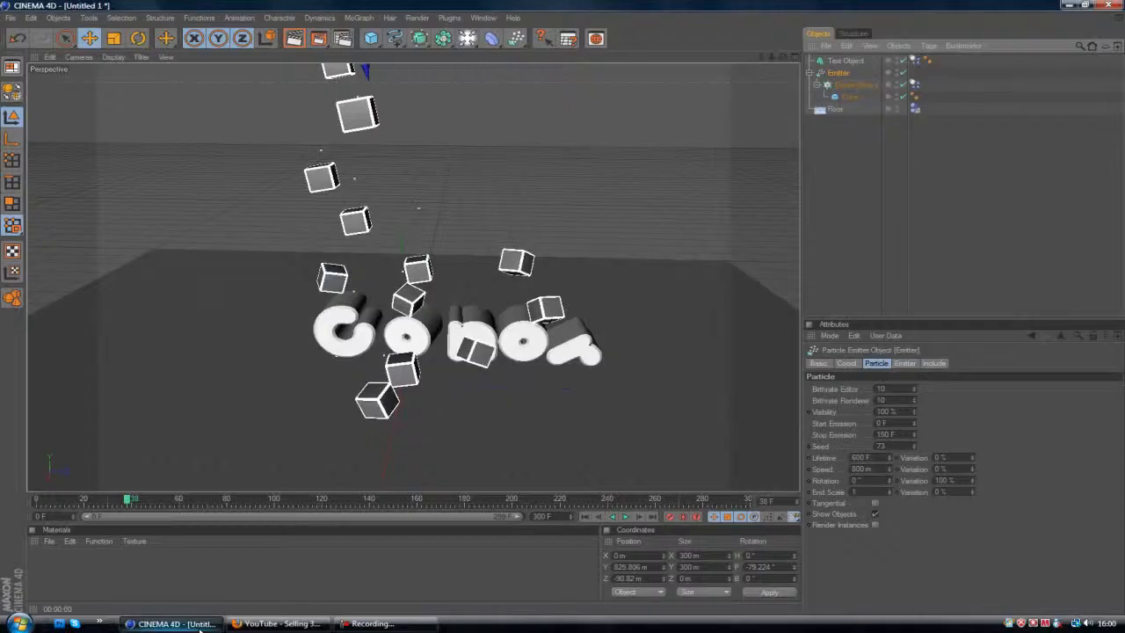
pyautogui.click(586, 517)
pyautogui.click(625, 518)
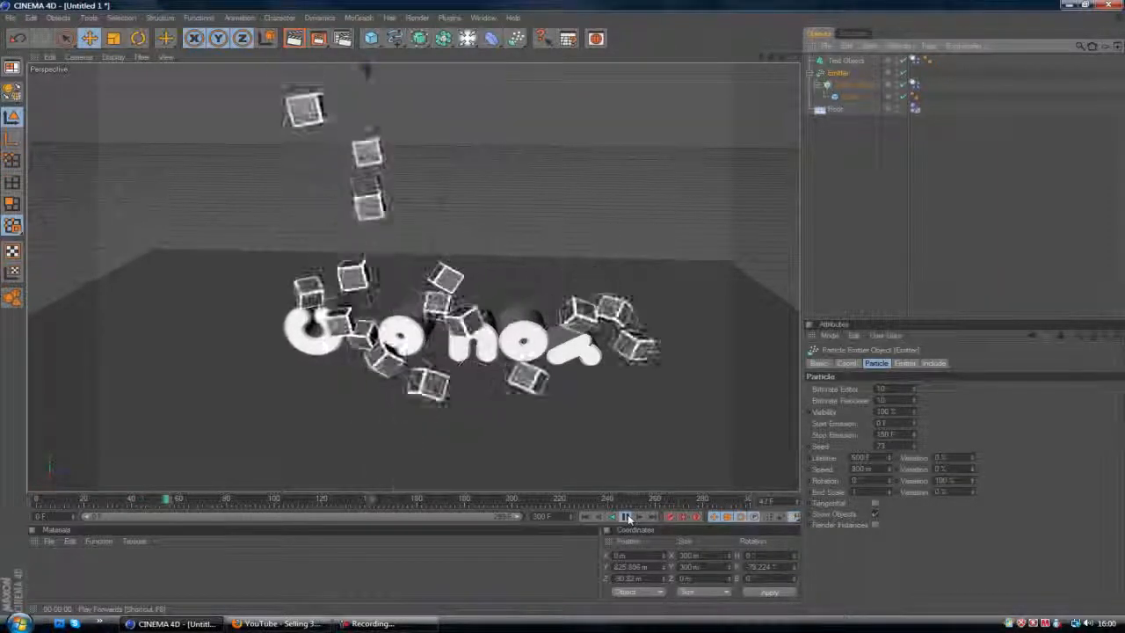
pyautogui.click(627, 518)
# - Create a new scene with a cube primitive raised to about 100 m on the Y axis
pyautogui.click(11, 18)
pyautogui.click(20, 36)
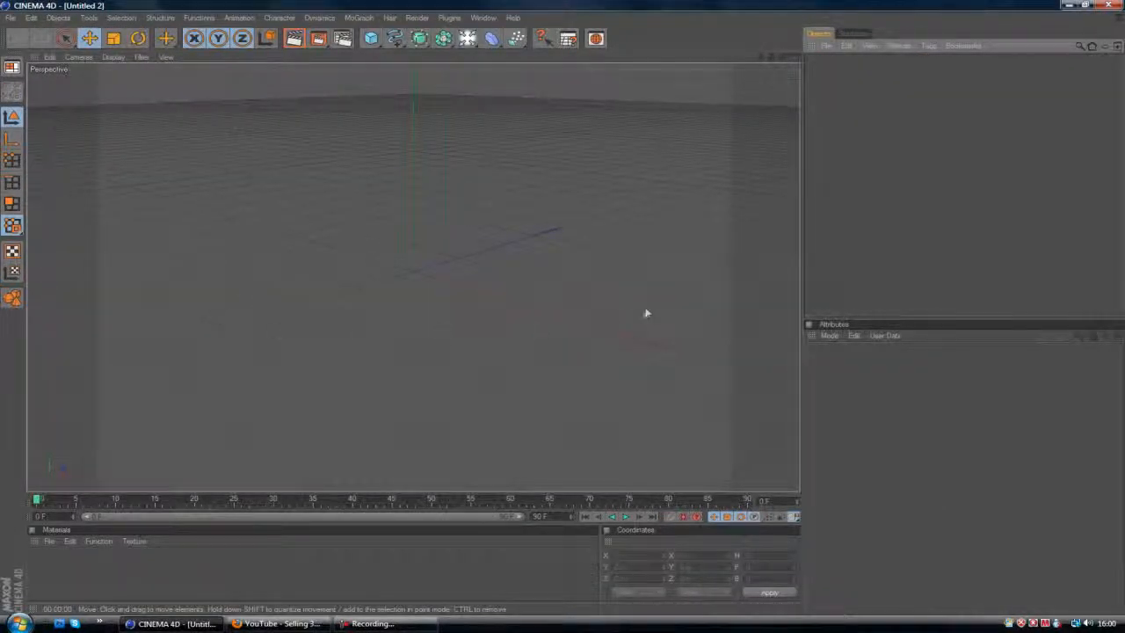
pyautogui.click(372, 39)
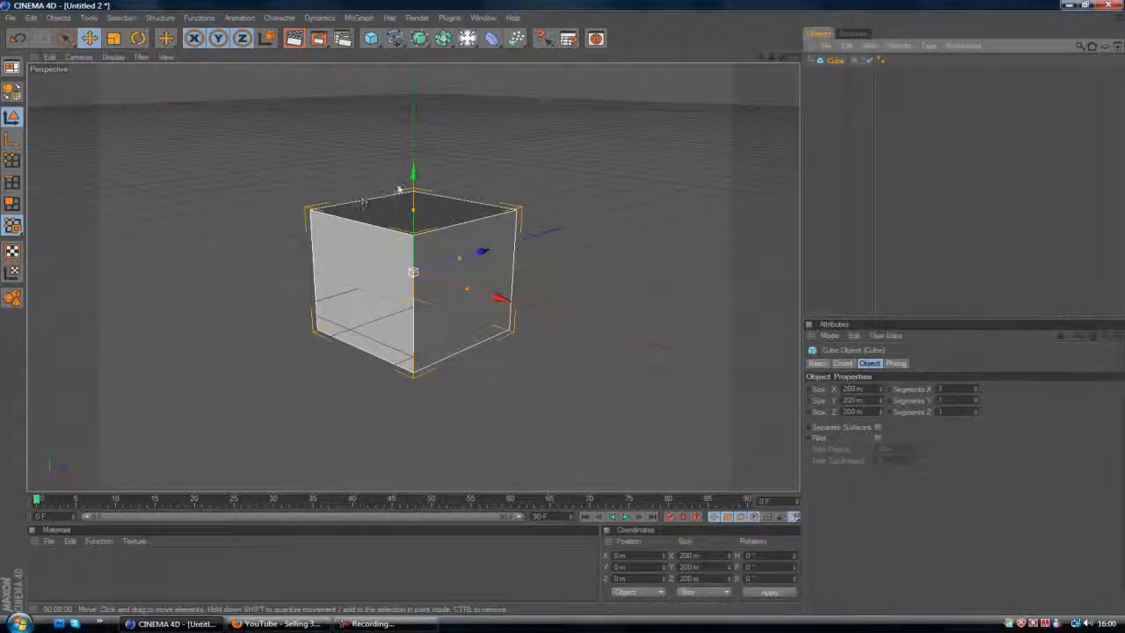
pyautogui.moveTo(413, 175); pyautogui.dragTo(413, 110)
pyautogui.moveTo(414, 272); pyautogui.dragTo(413, 272)
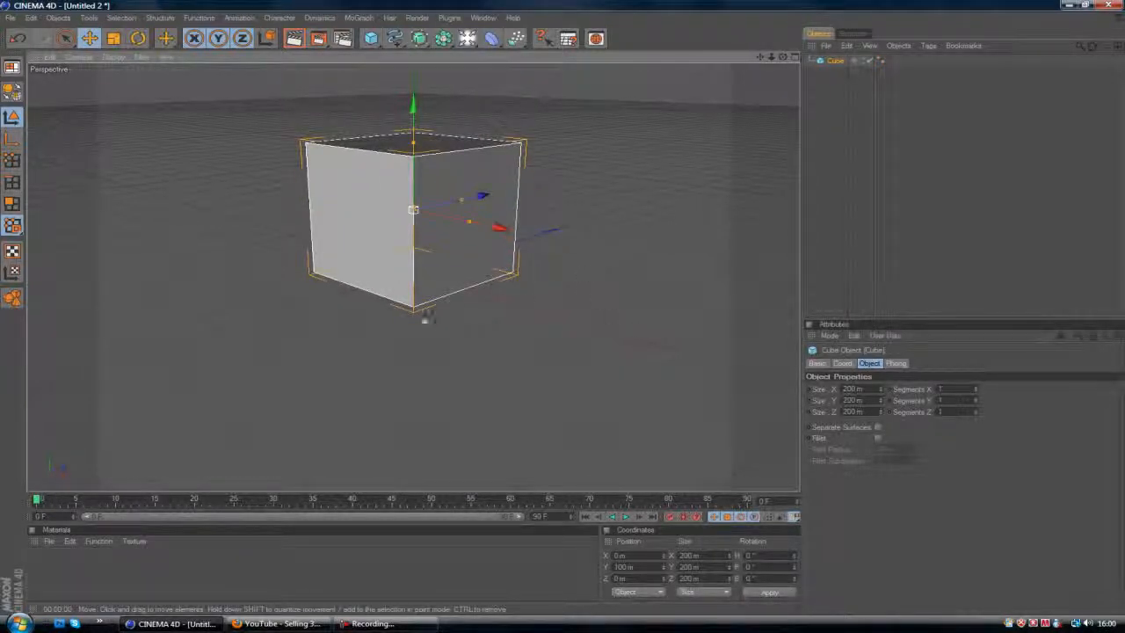
pyautogui.click(997, 168)
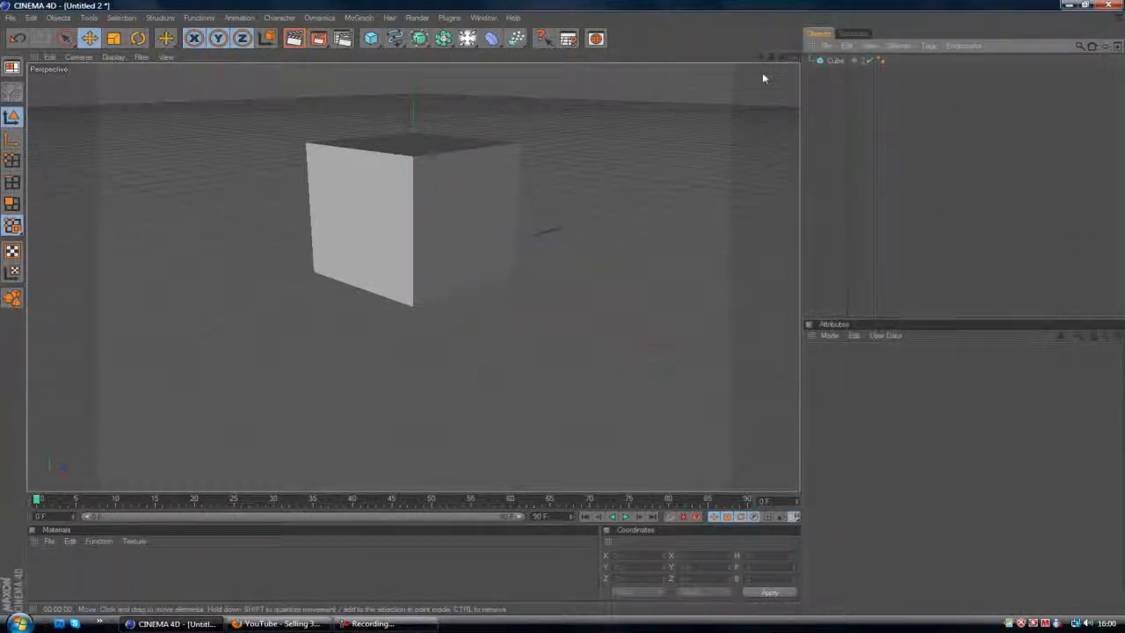
# - Set the cube's X, Y and Z sizes to 50 m each
pyautogui.moveTo(762, 58); pyautogui.dragTo(762, 112)
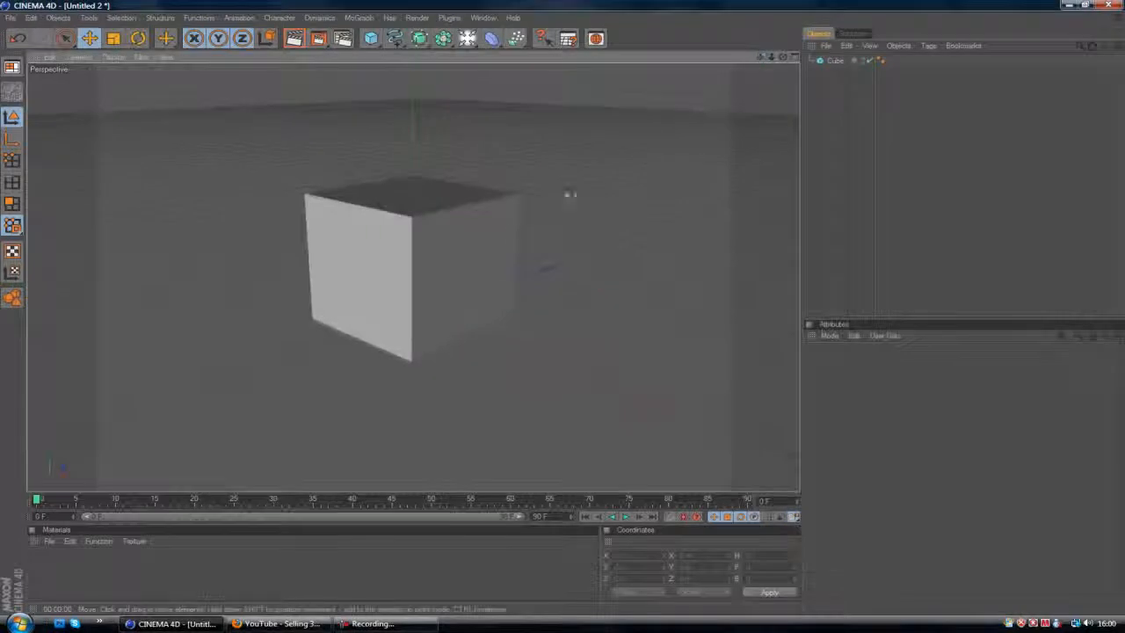
pyautogui.click(446, 246)
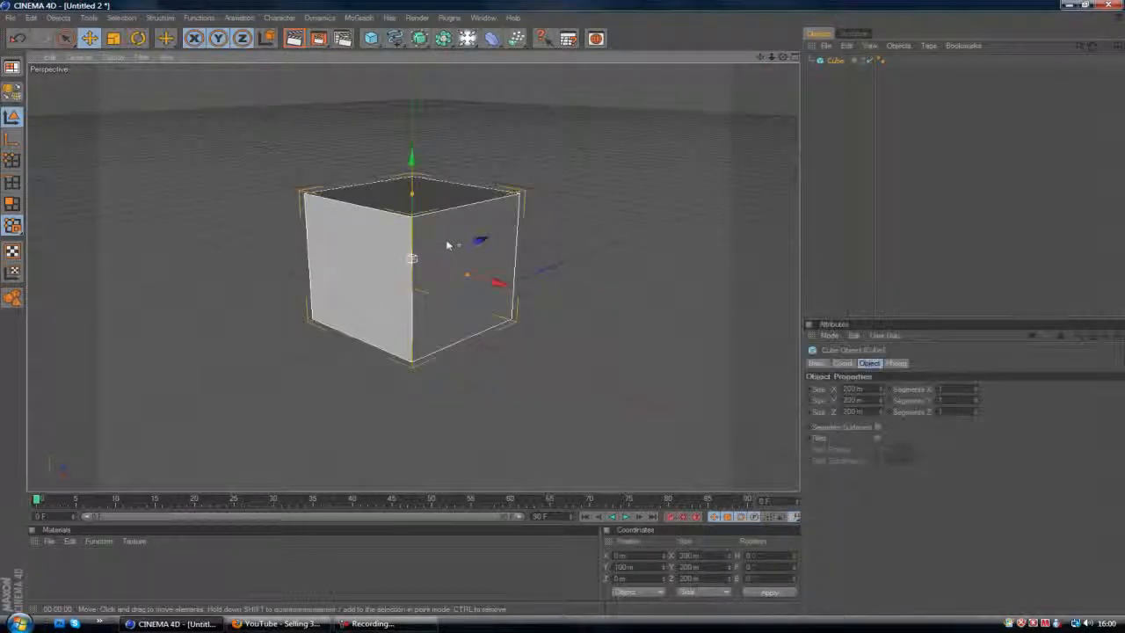
pyautogui.doubleClick(855, 390)
pyautogui.write('50')
pyautogui.press('Tab')
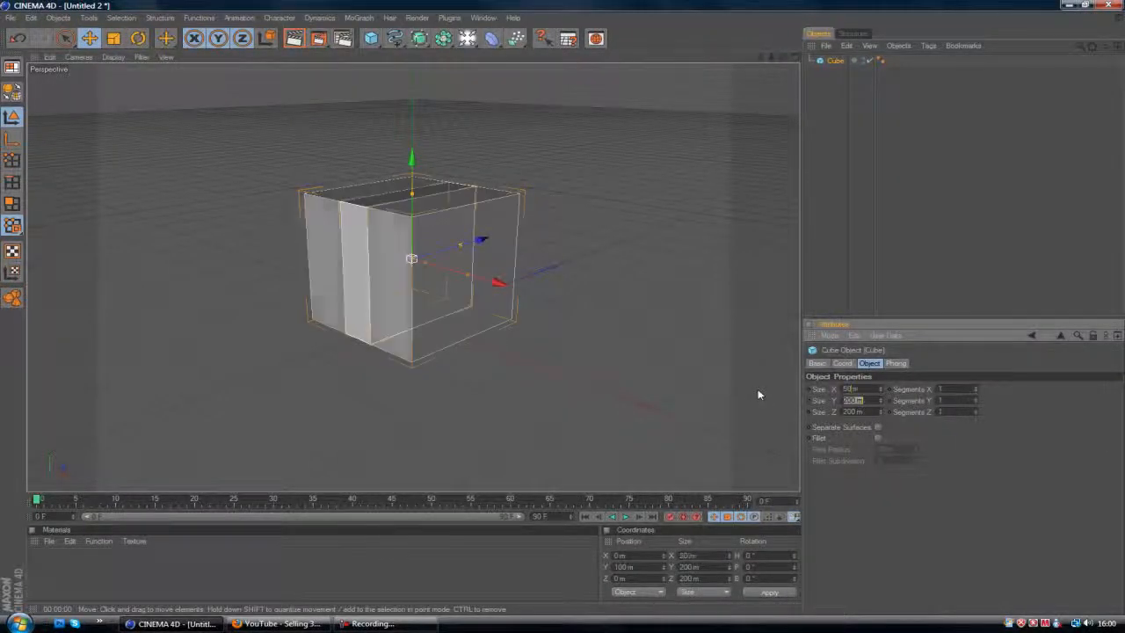
pyautogui.write('50')
pyautogui.press('Tab')
pyautogui.write('50')
pyautogui.click(957, 288)
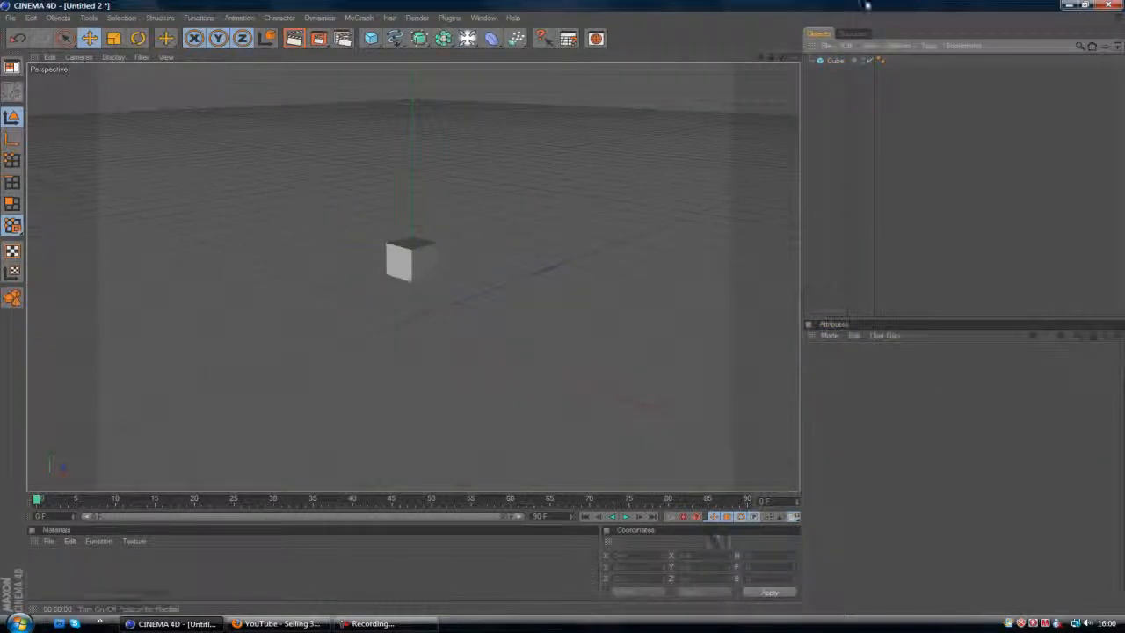
# - Round the cube's edges by enabling its fillet with a radius of 2 m
pyautogui.click(835, 60)
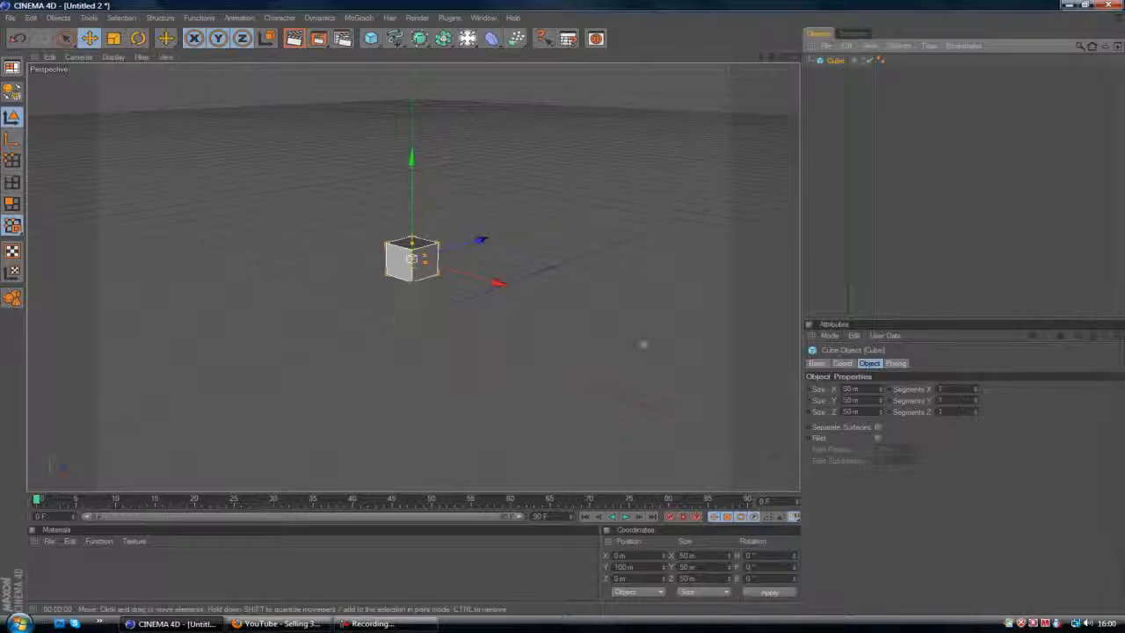
pyautogui.click(879, 439)
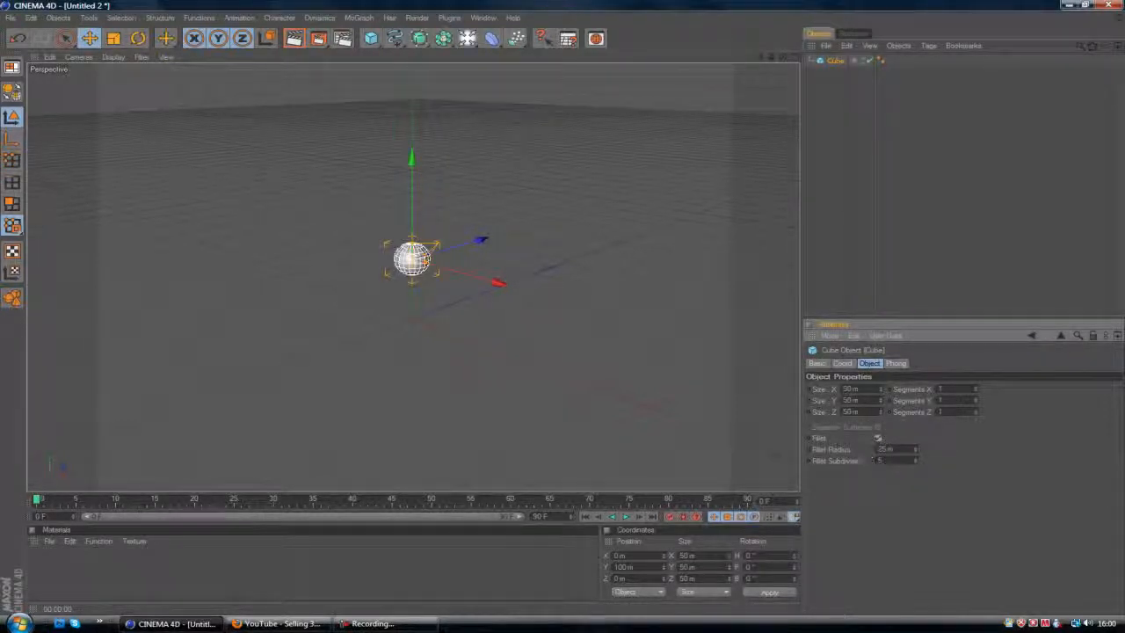
pyautogui.moveTo(917, 456)
pyautogui.mouseDown()
pyautogui.moveTo(879, 447)
pyautogui.moveTo(917, 458)
pyautogui.mouseUp()
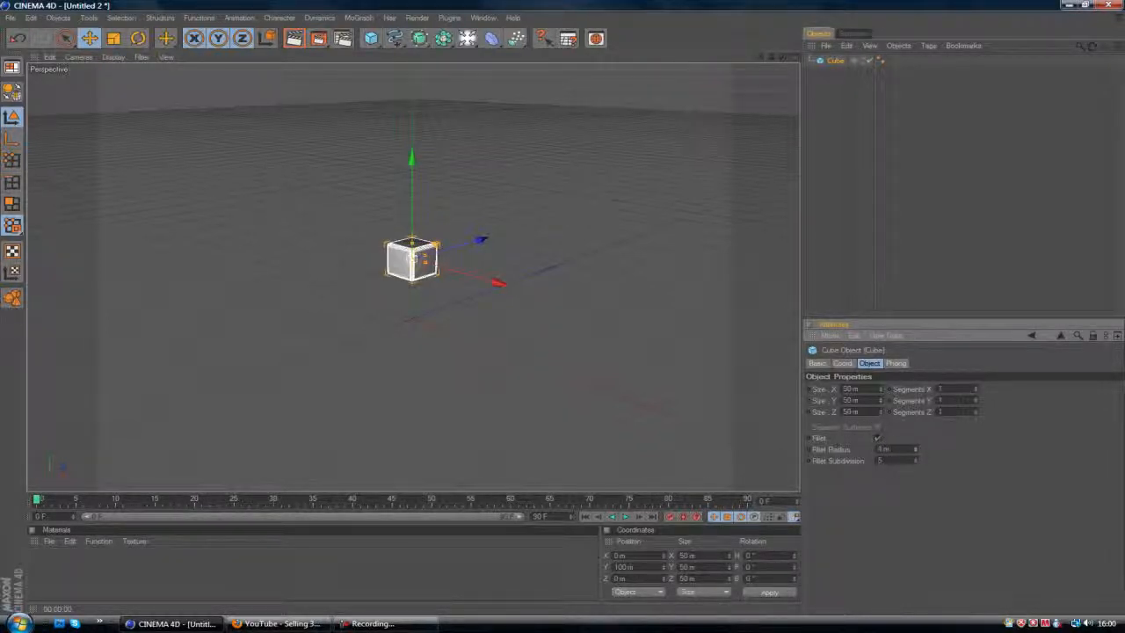
pyautogui.click(534, 296)
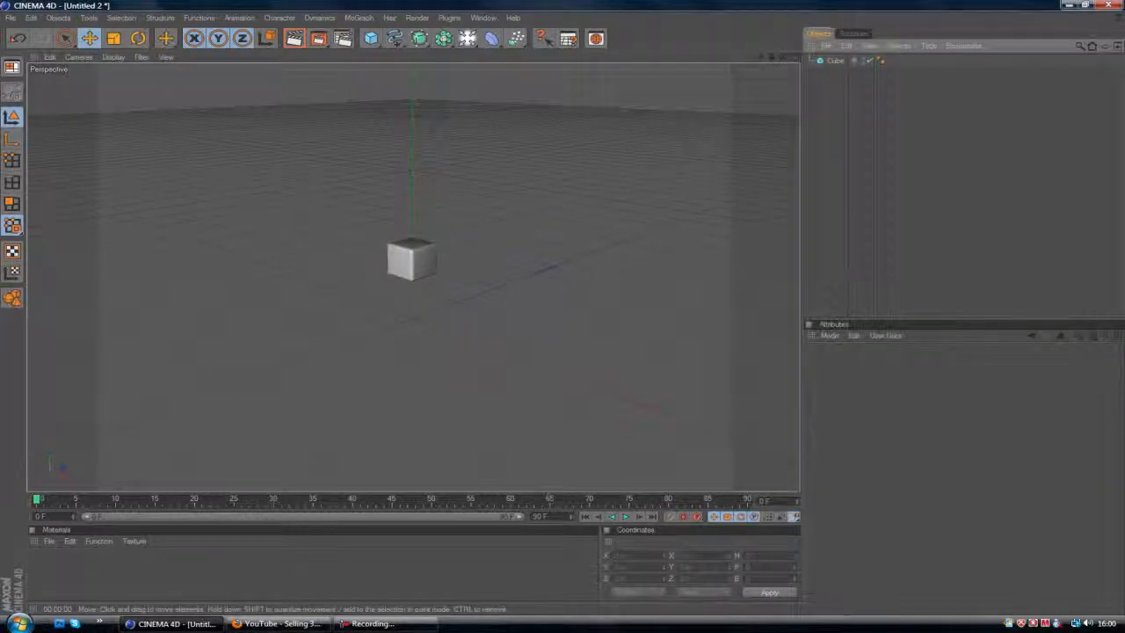
pyautogui.click(400, 260)
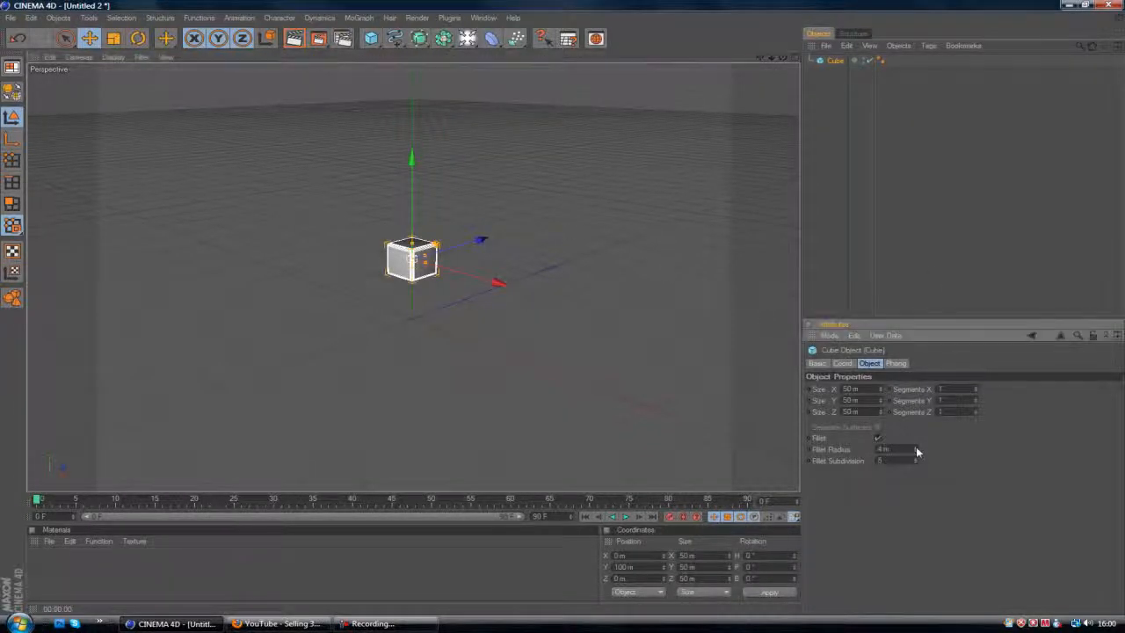
pyautogui.moveTo(916, 449); pyautogui.dragTo(916, 455)
pyautogui.click(923, 226)
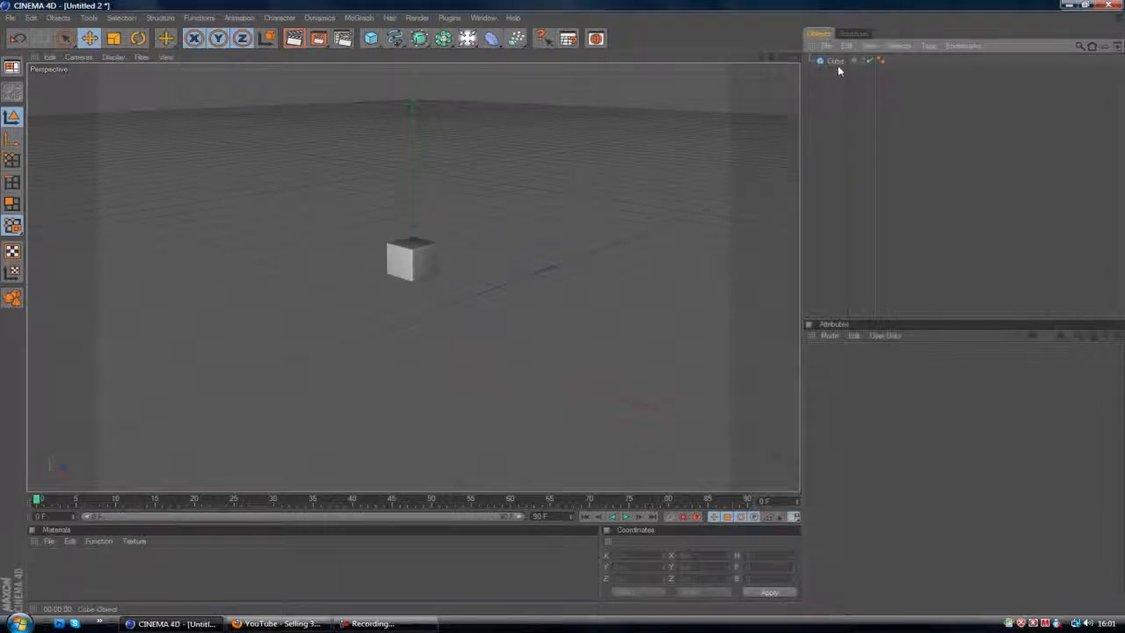
# - Add a MoGraph Cloner Object and make the cube its child
pyautogui.click(361, 19)
pyautogui.click(376, 83)
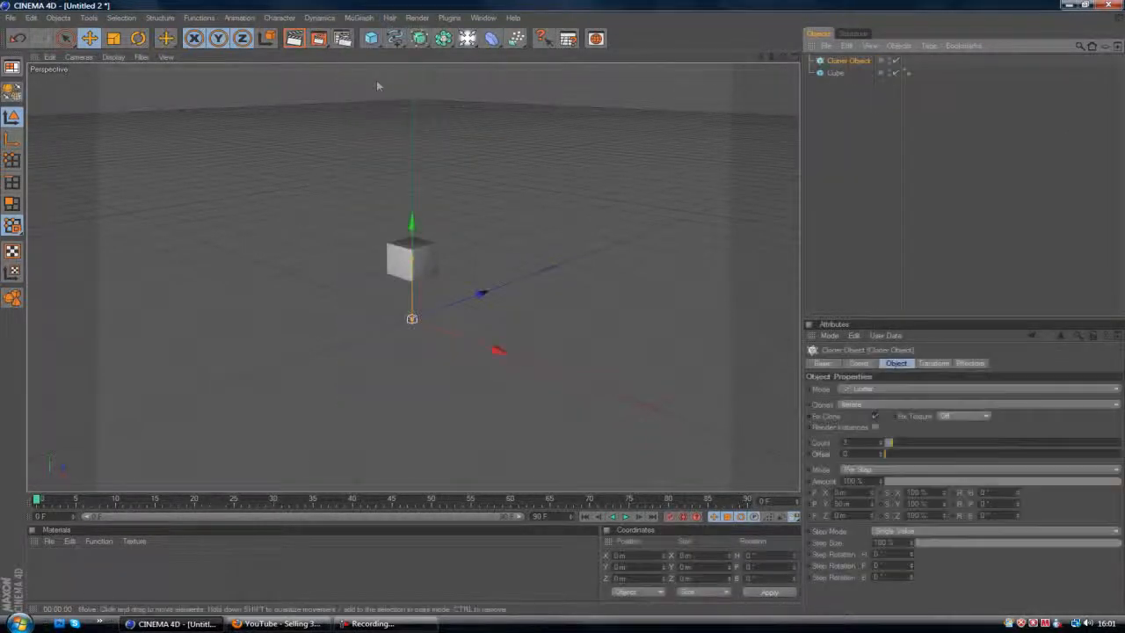
pyautogui.click(835, 73)
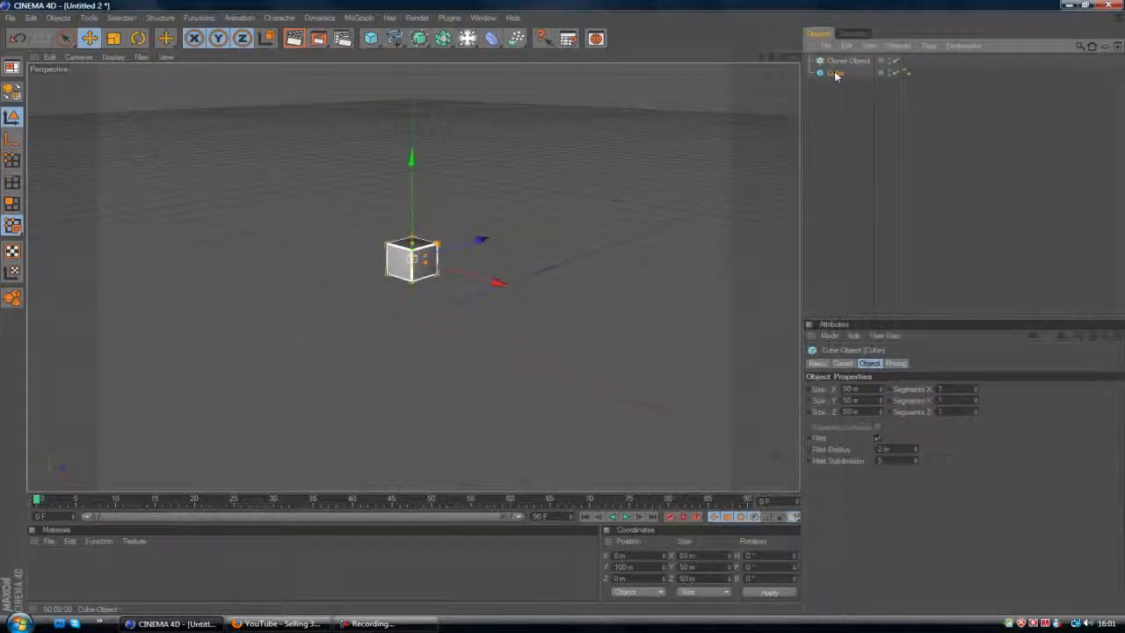
pyautogui.moveTo(834, 72); pyautogui.dragTo(838, 67)
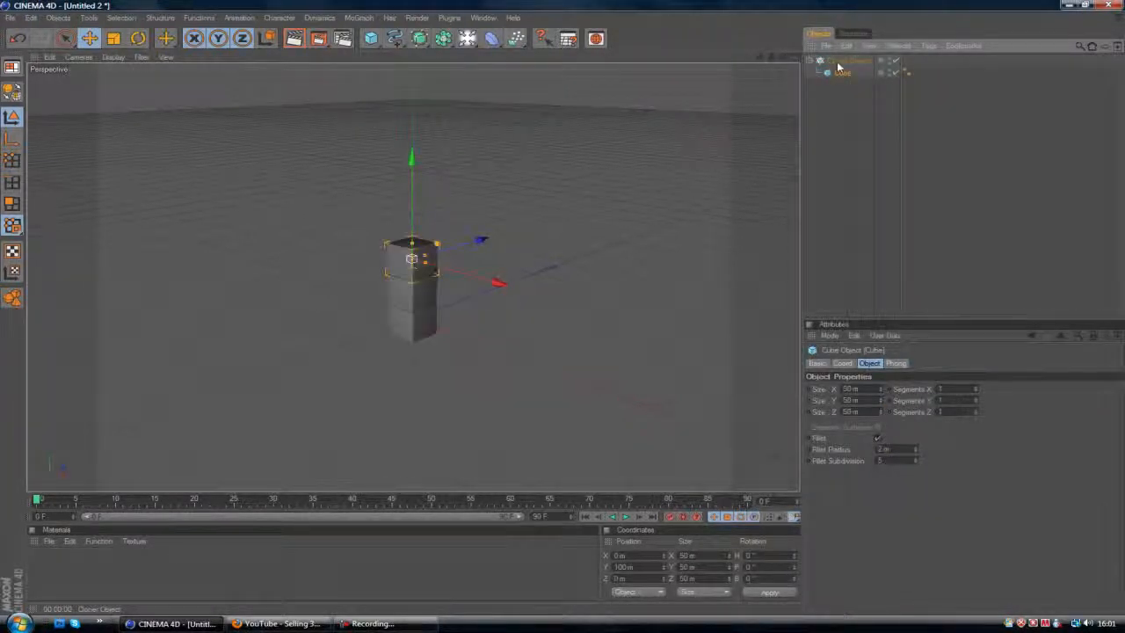
# - Set the Cloner Object's count to 1 and raise the cloner to about 158 m on the Y axis
pyautogui.click(839, 61)
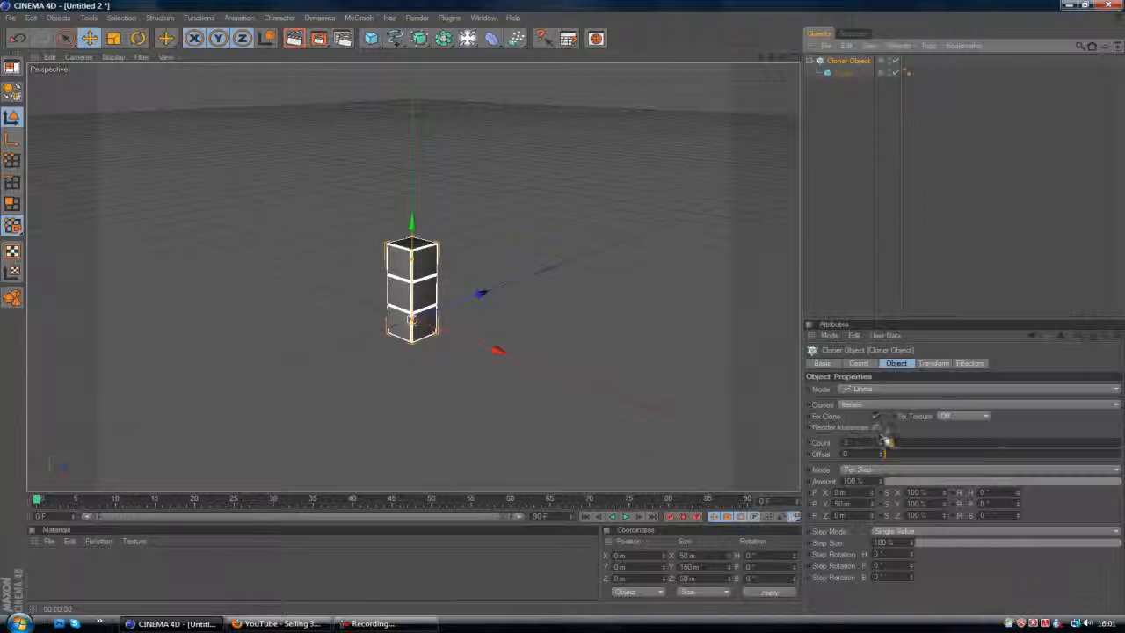
pyautogui.moveTo(890, 443); pyautogui.dragTo(886, 443)
pyautogui.click(866, 256)
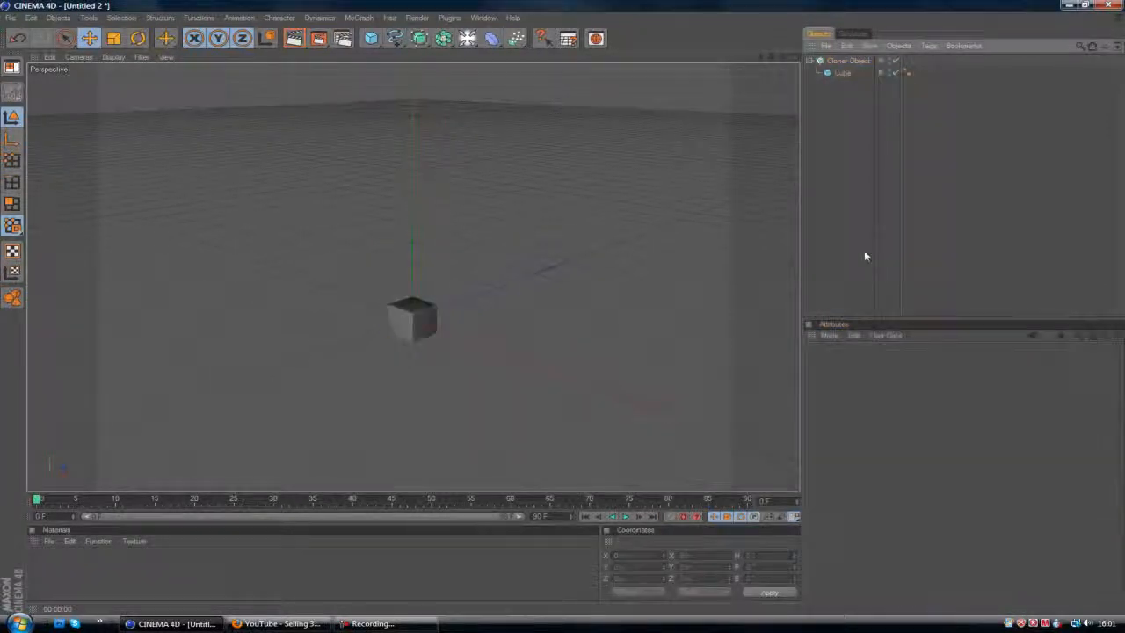
pyautogui.click(411, 319)
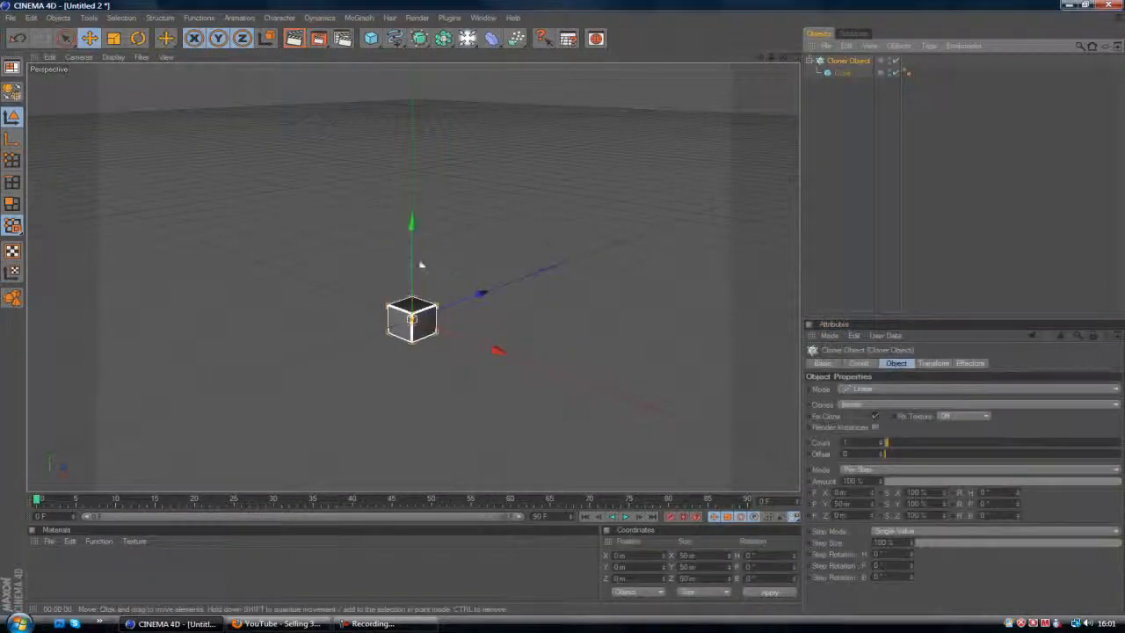
pyautogui.moveTo(413, 263); pyautogui.dragTo(413, 167)
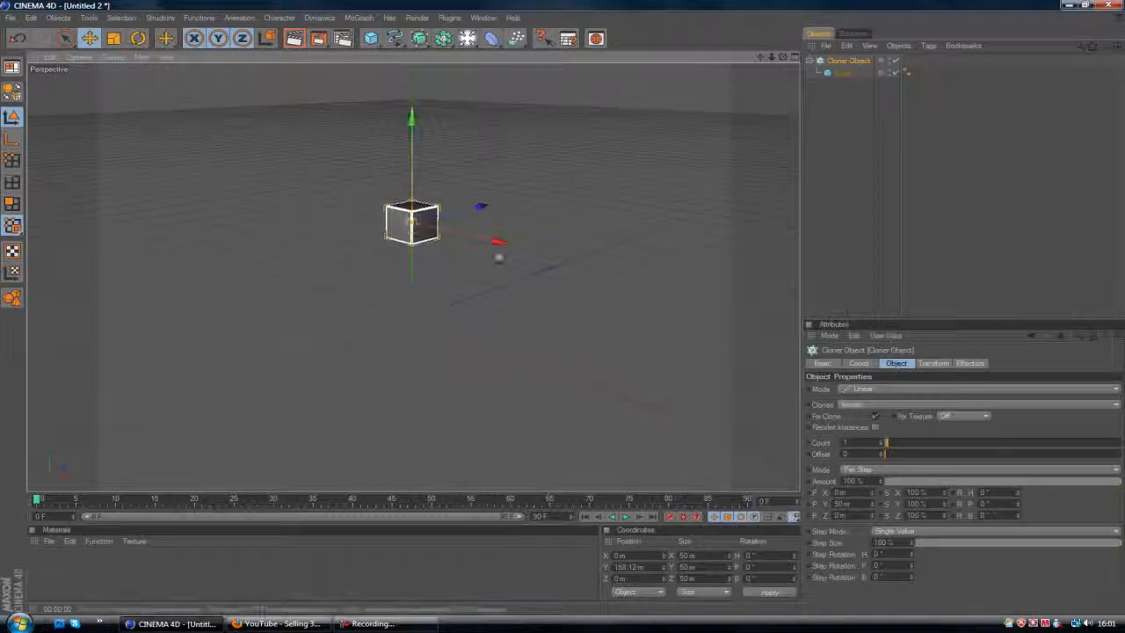
pyautogui.click(872, 235)
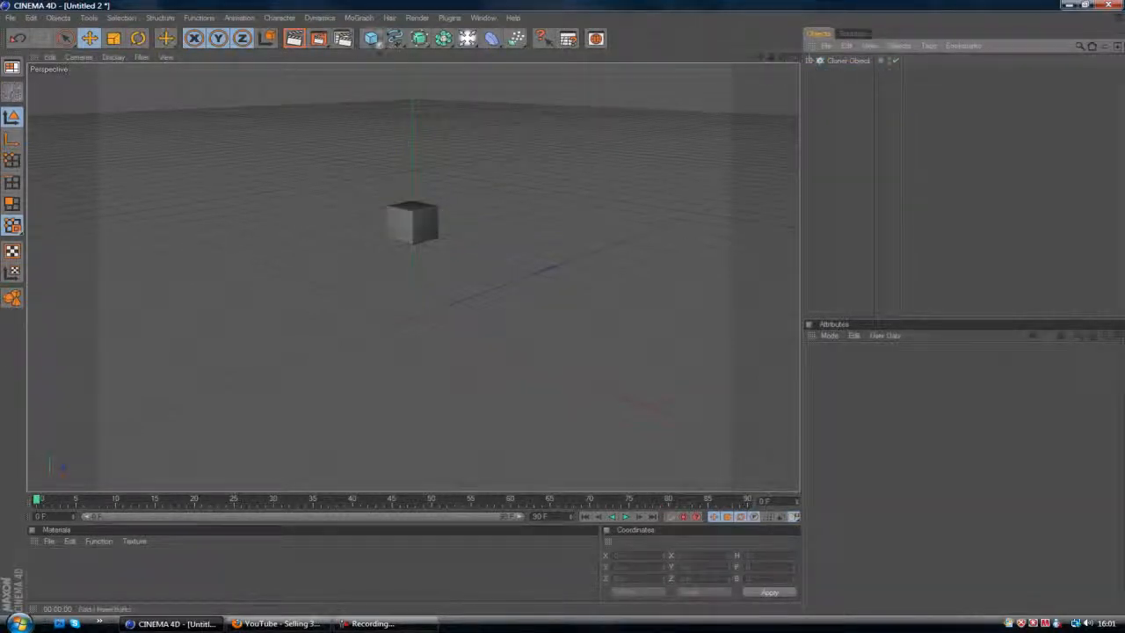
# - Add a particle emitter to the scene
pyautogui.moveTo(516, 39); pyautogui.dragTo(554, 48)
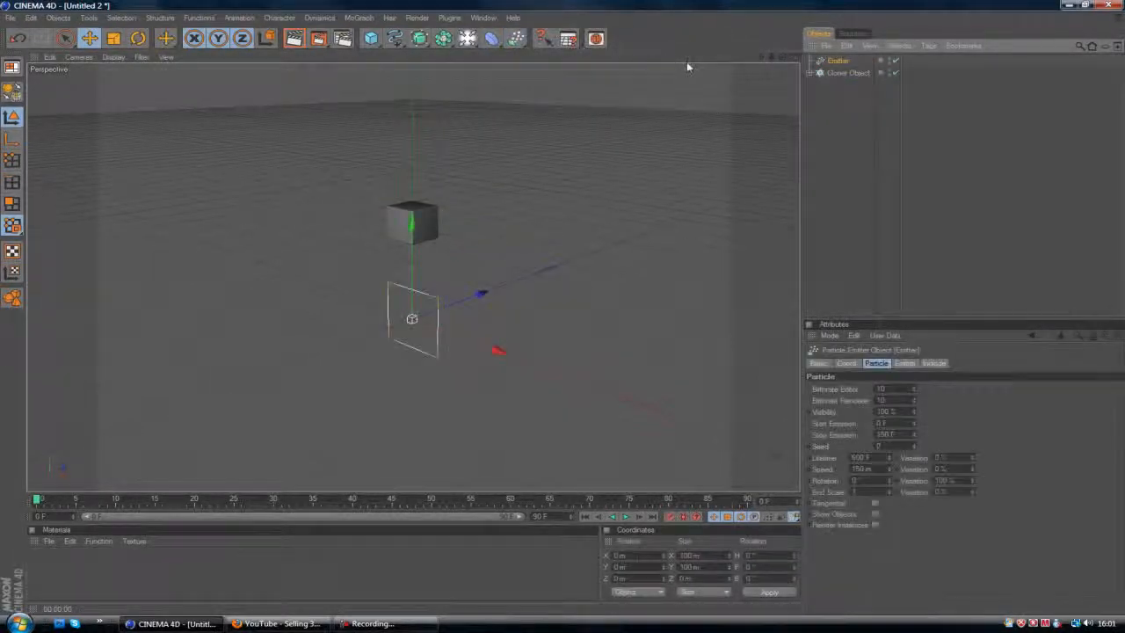
pyautogui.click(809, 72)
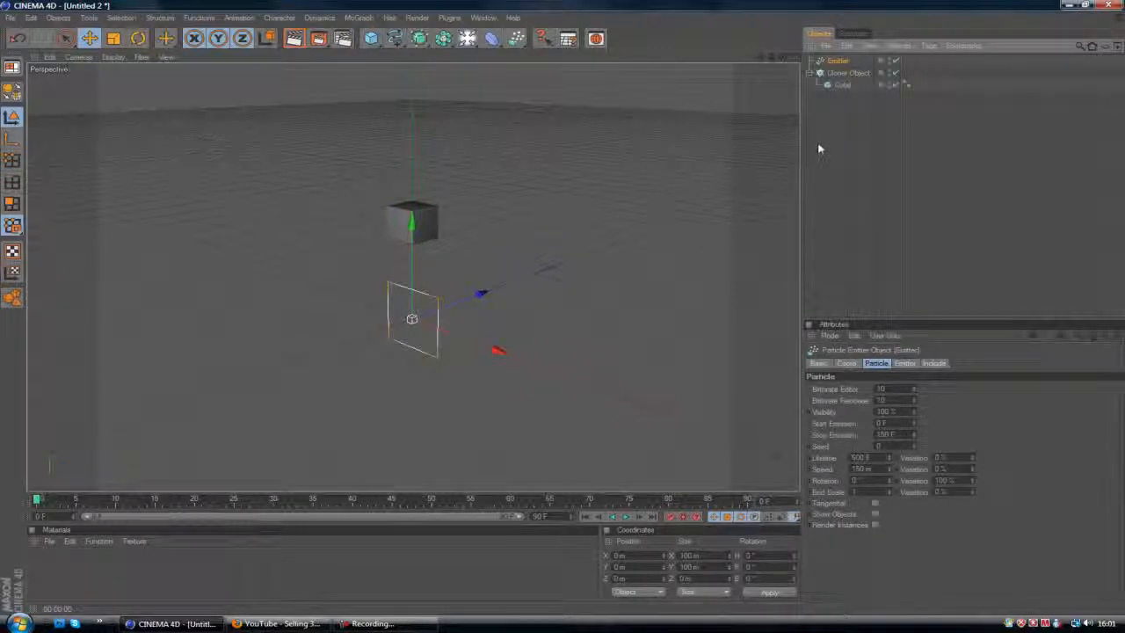
pyautogui.click(838, 86)
pyautogui.click(836, 62)
pyautogui.click(835, 75)
pyautogui.click(839, 86)
pyautogui.click(842, 76)
pyautogui.click(839, 63)
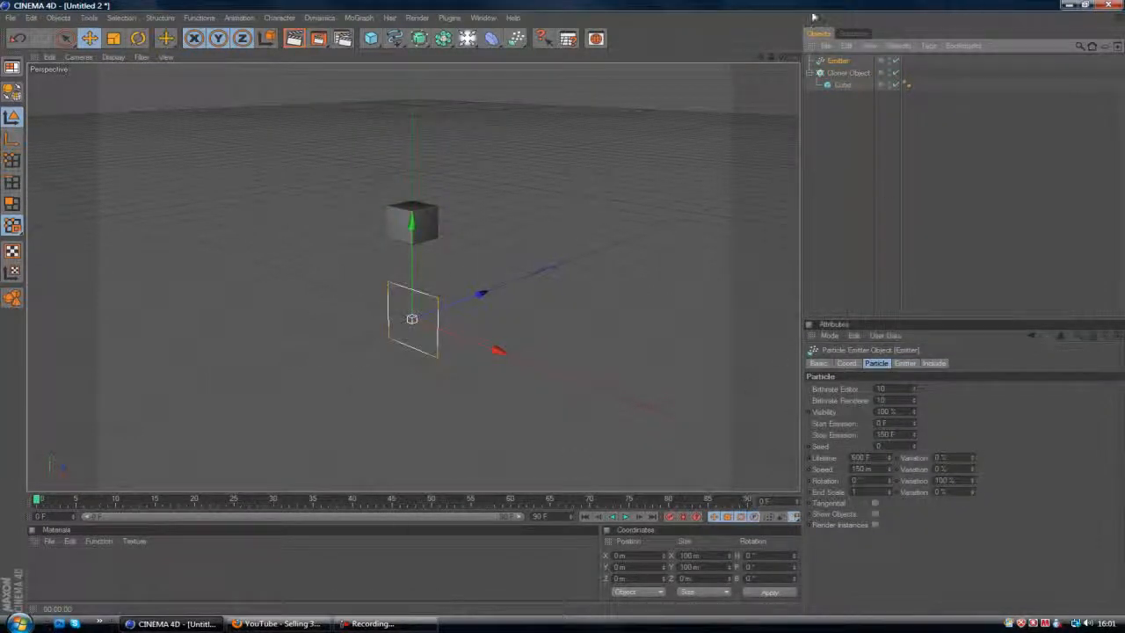
pyautogui.click(846, 74)
pyautogui.click(842, 85)
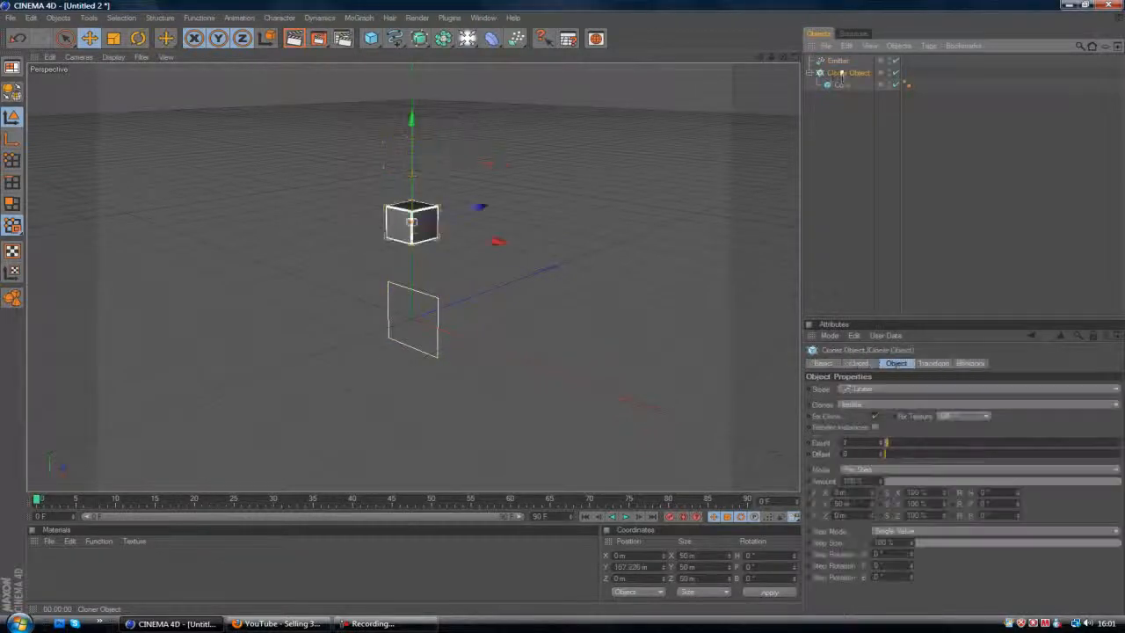
pyautogui.click(839, 62)
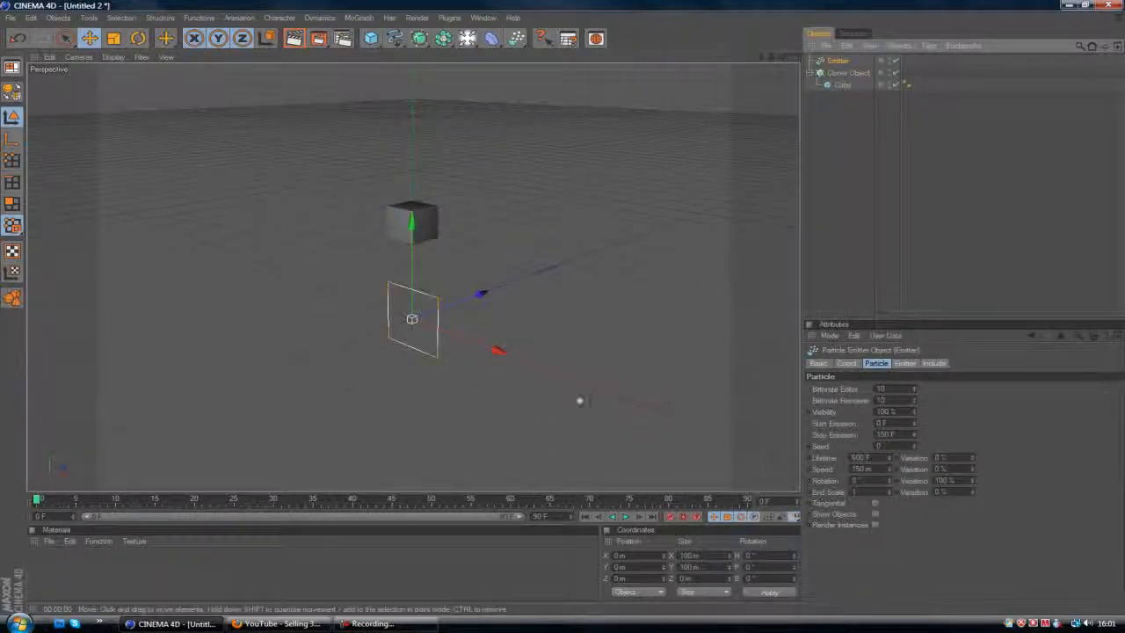
# - Make the Cloner Object, together with its cube, a child of the emitter
pyautogui.click(847, 74)
pyautogui.moveTo(841, 64); pyautogui.dragTo(842, 63)
pyautogui.click(837, 60)
pyautogui.click(852, 87)
pyautogui.click(859, 163)
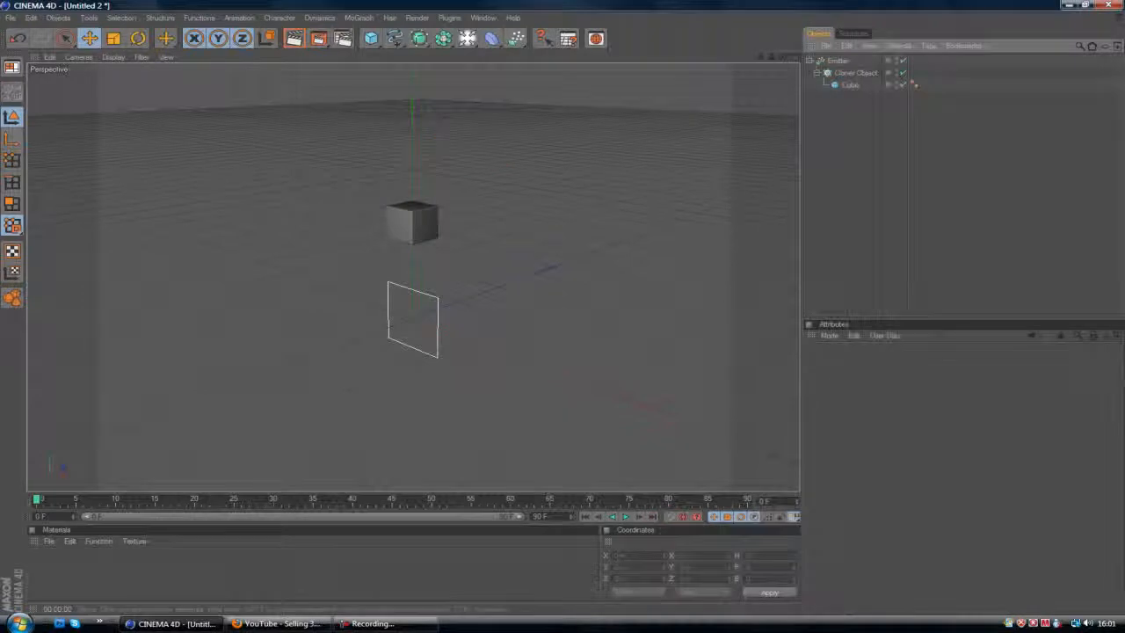
# - Play back the animation from a more side-on view to preview the emitter's particle stream
pyautogui.moveTo(784, 57); pyautogui.dragTo(710, 47)
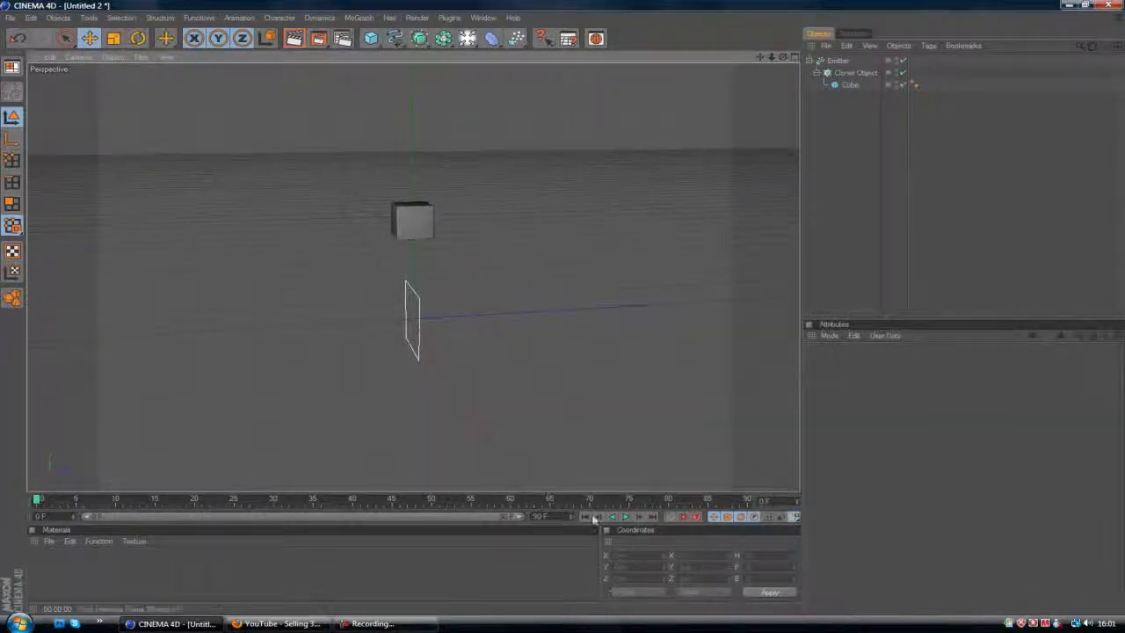
pyautogui.click(627, 518)
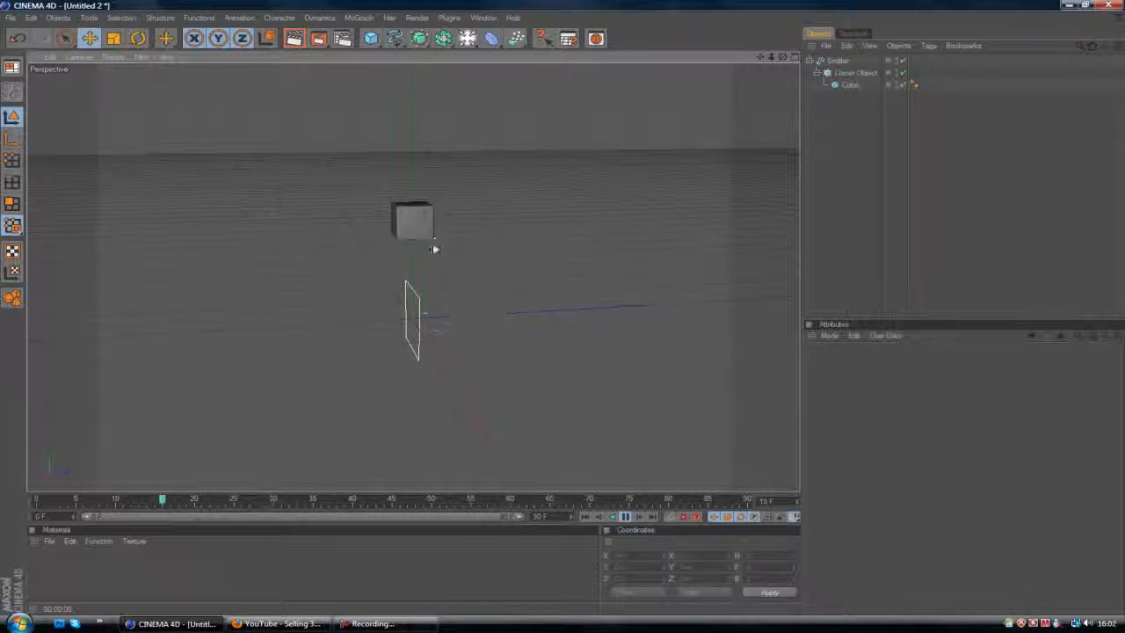
pyautogui.click(625, 516)
# - Enable Show Objects for the emitter so that its particles display as cubes
pyautogui.click(838, 60)
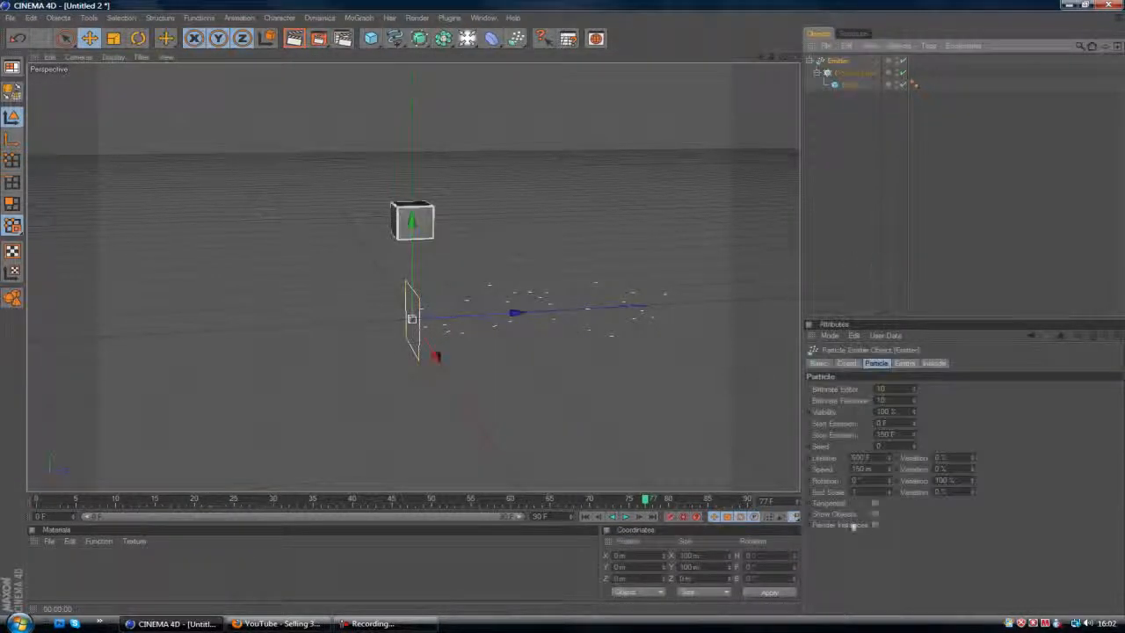
pyautogui.click(875, 515)
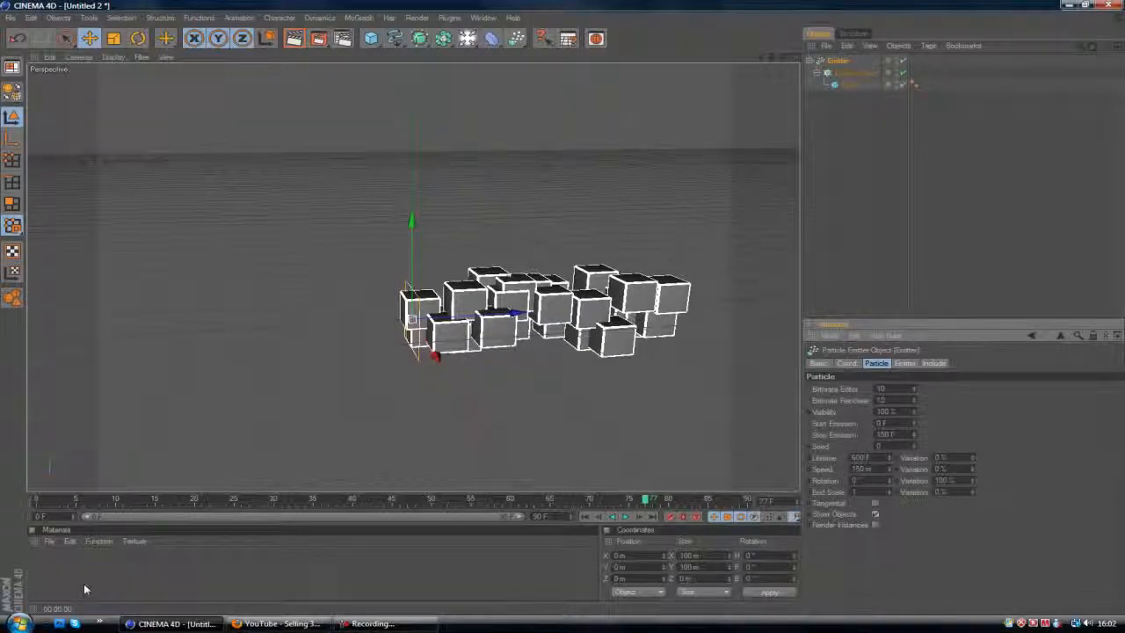
pyautogui.click(774, 230)
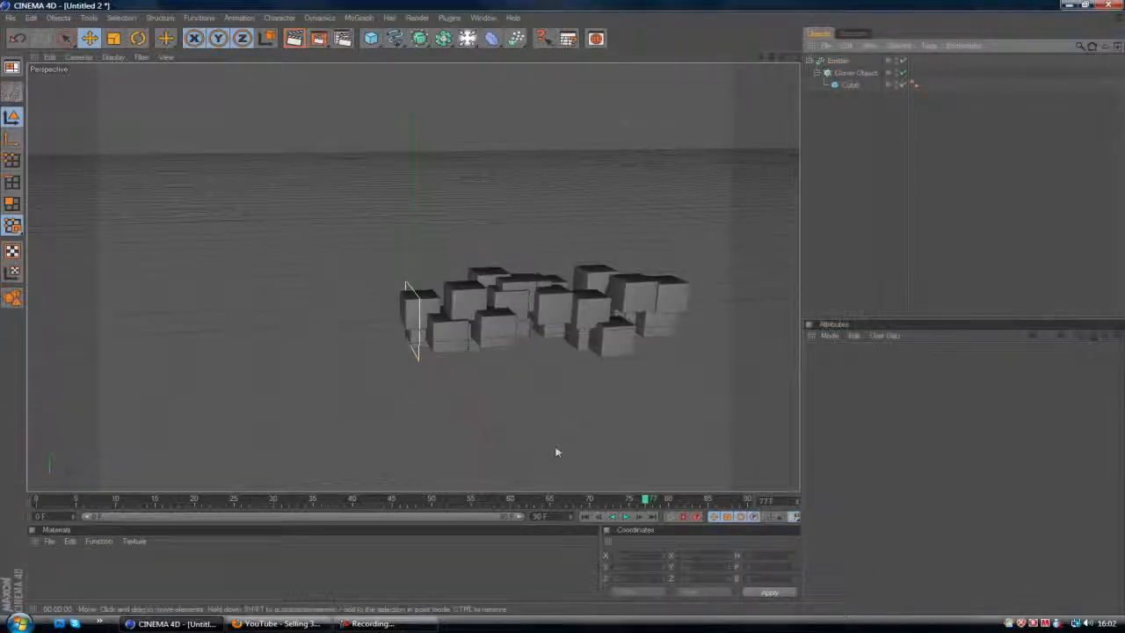
pyautogui.click(569, 291)
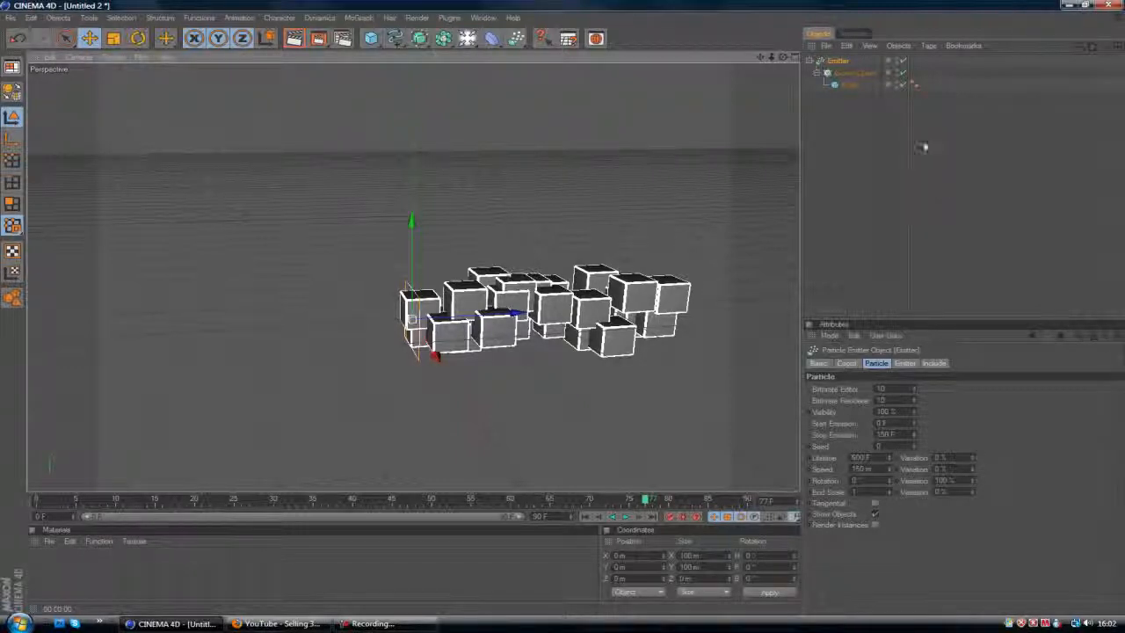
# - Set the emitter's X-Size and Y-Size to 300 m each
pyautogui.click(838, 62)
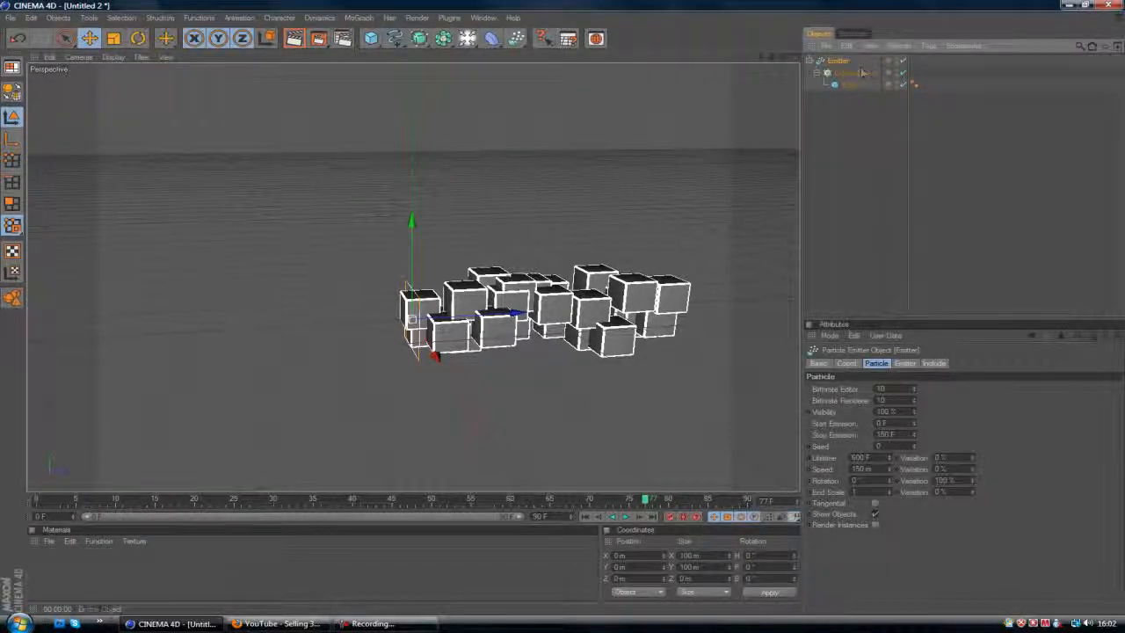
pyautogui.click(905, 363)
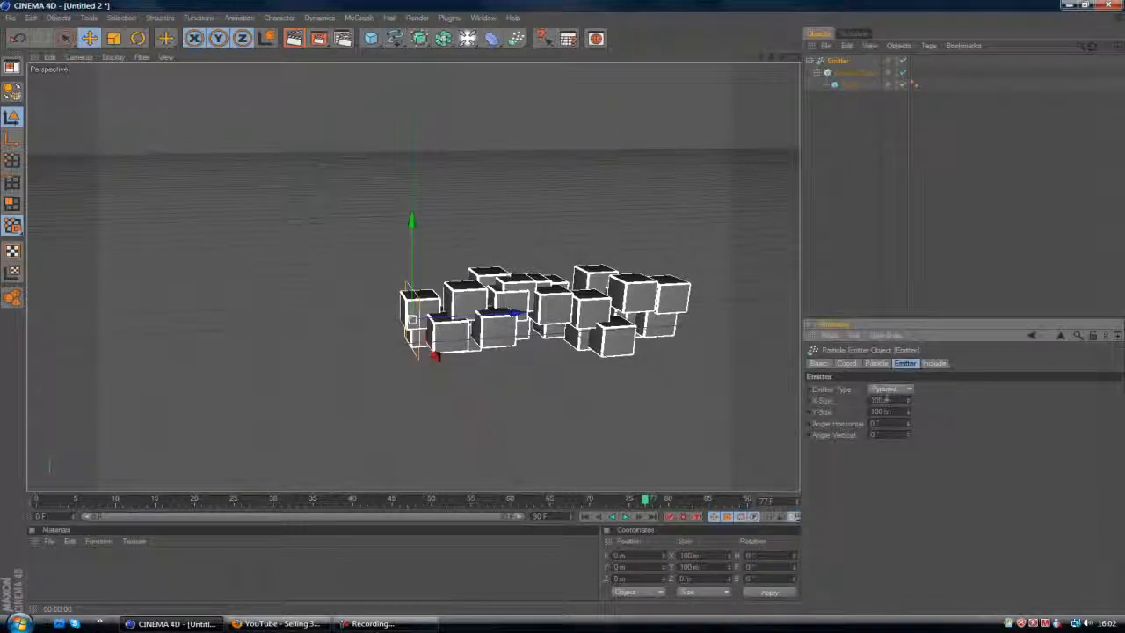
pyautogui.click(879, 400)
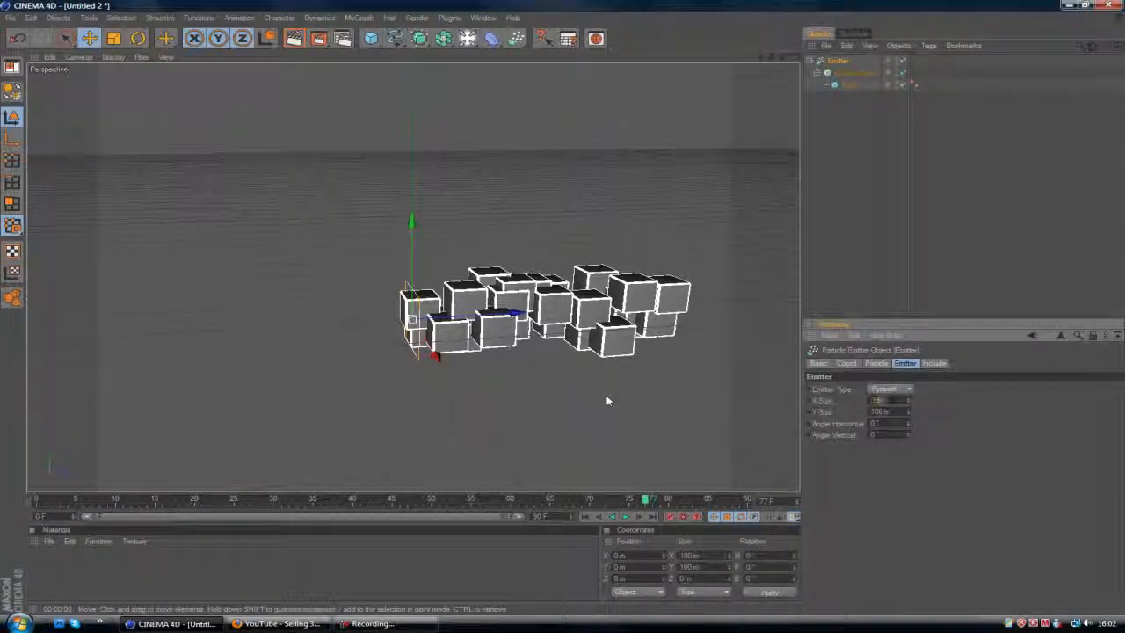
pyautogui.press('Tab')
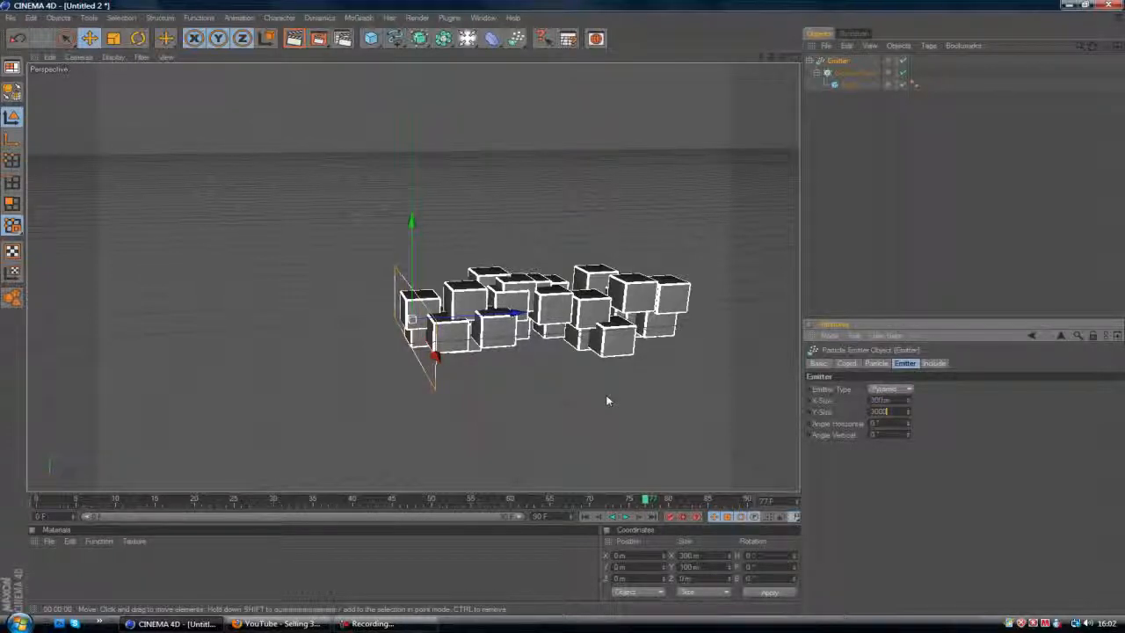
pyautogui.write('300')
pyautogui.click(824, 46)
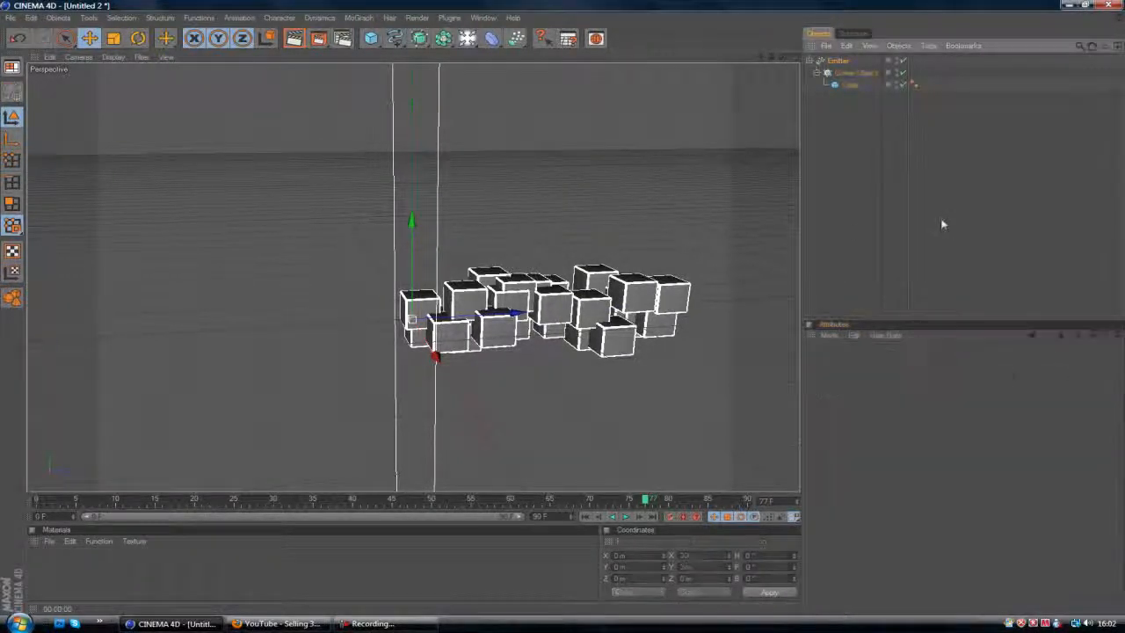
pyautogui.click(943, 223)
pyautogui.click(839, 60)
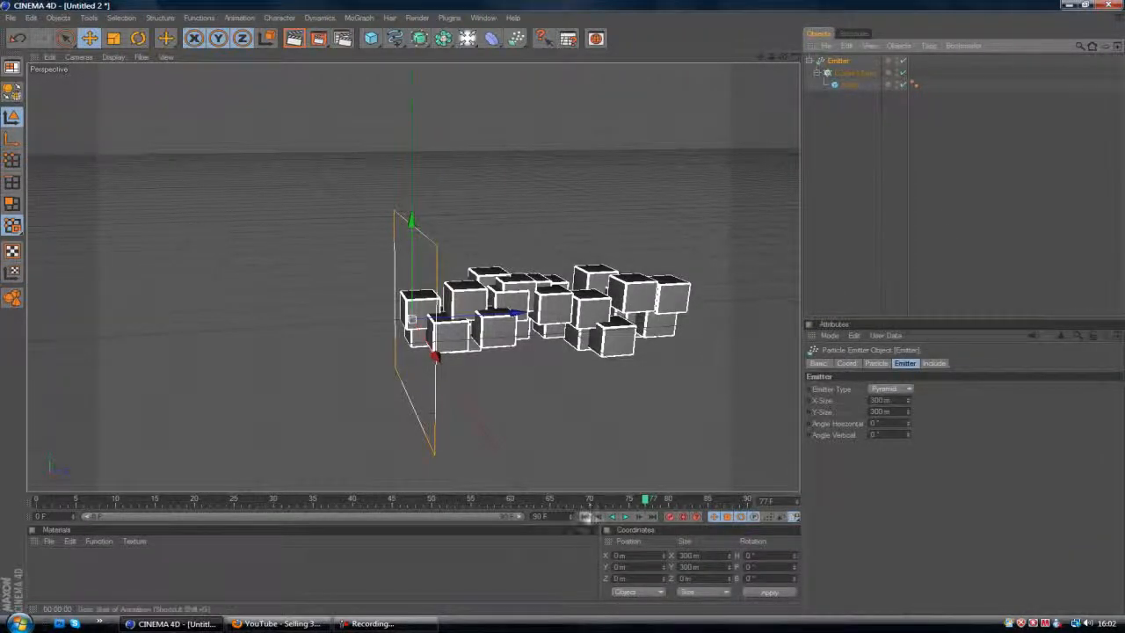
# - Play the animation from the first frame to preview the cubes coming out of the enlarged emitter
pyautogui.click(585, 516)
pyautogui.click(625, 516)
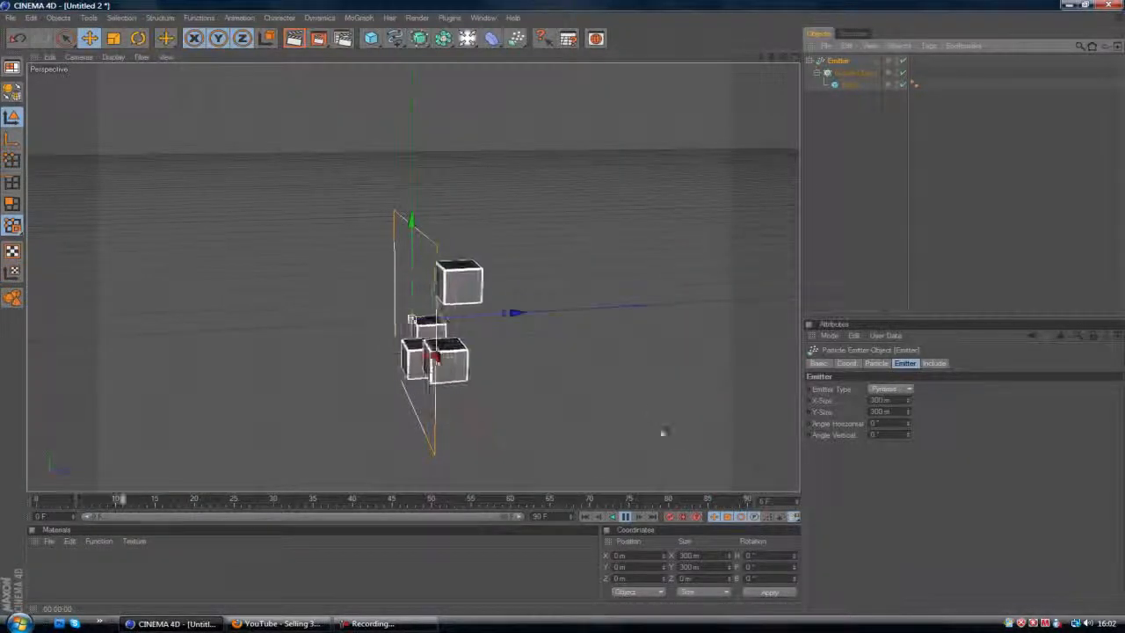
pyautogui.click(950, 182)
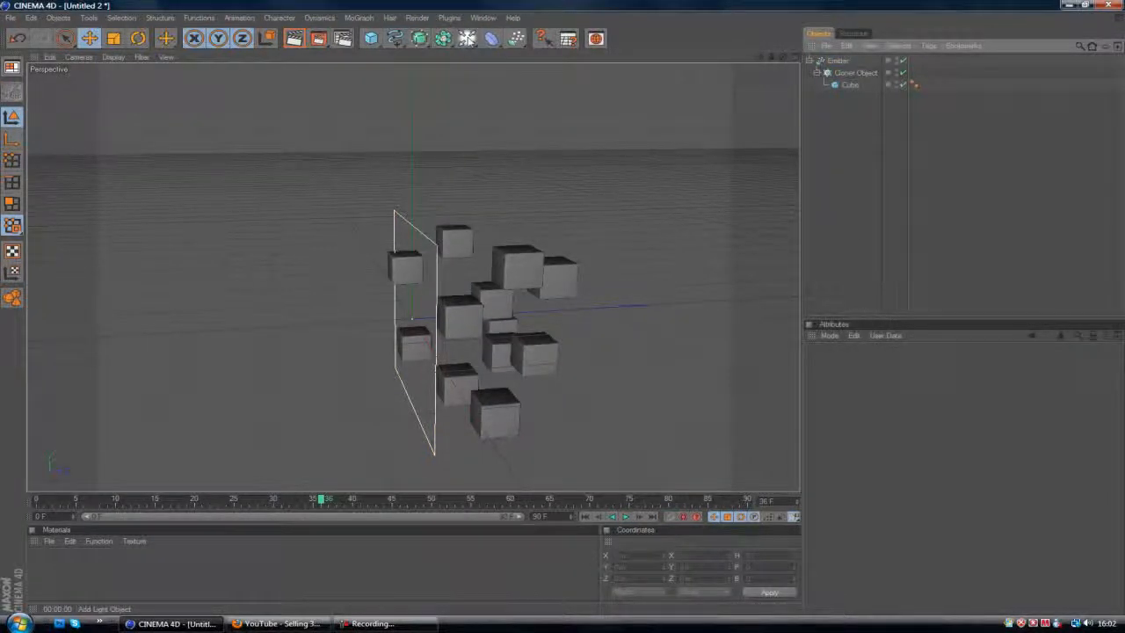
# - Add a floor to the scene and raise the emitter above it to about 445 m on the Y axis
pyautogui.click(468, 39)
pyautogui.click(602, 96)
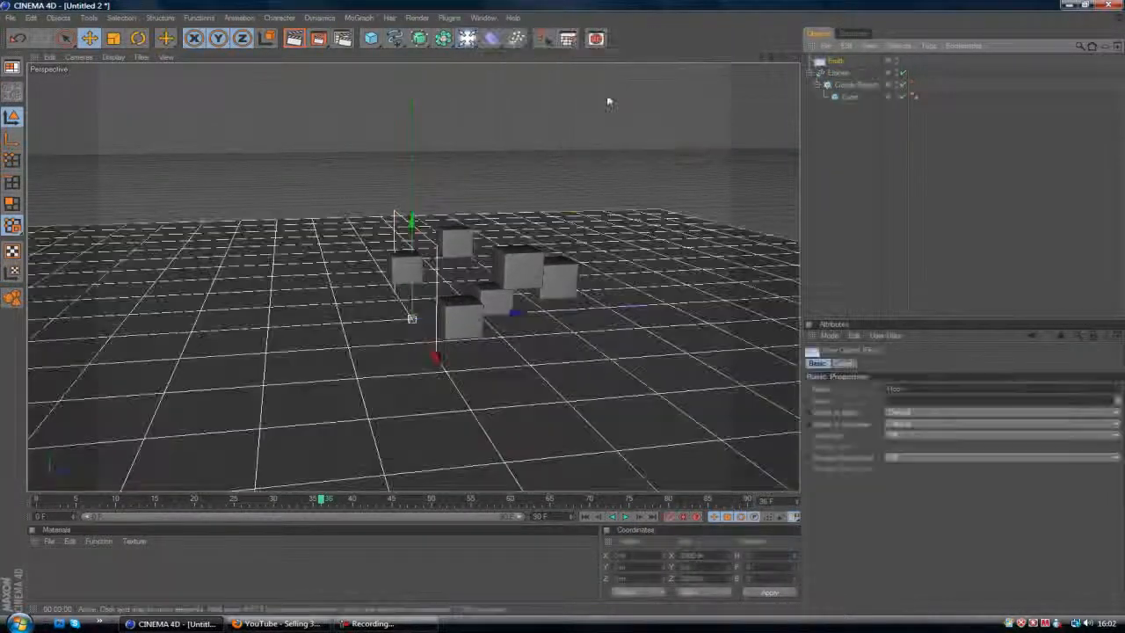
pyautogui.click(835, 74)
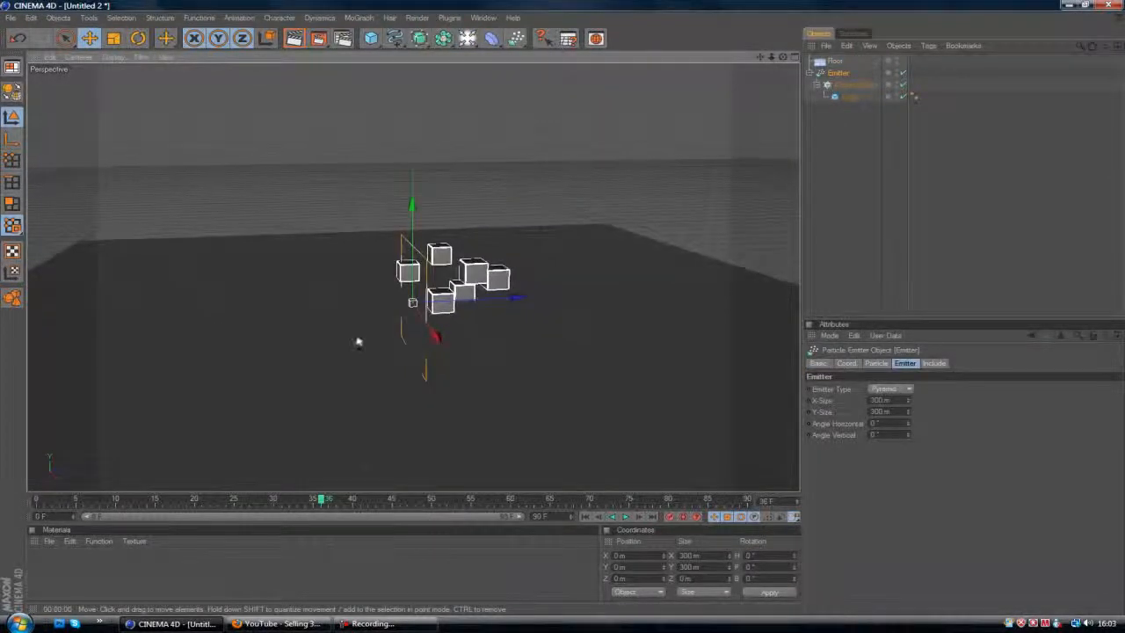
pyautogui.moveTo(412, 215); pyautogui.dragTo(412, 127)
pyautogui.moveTo(413, 290); pyautogui.dragTo(417, 239)
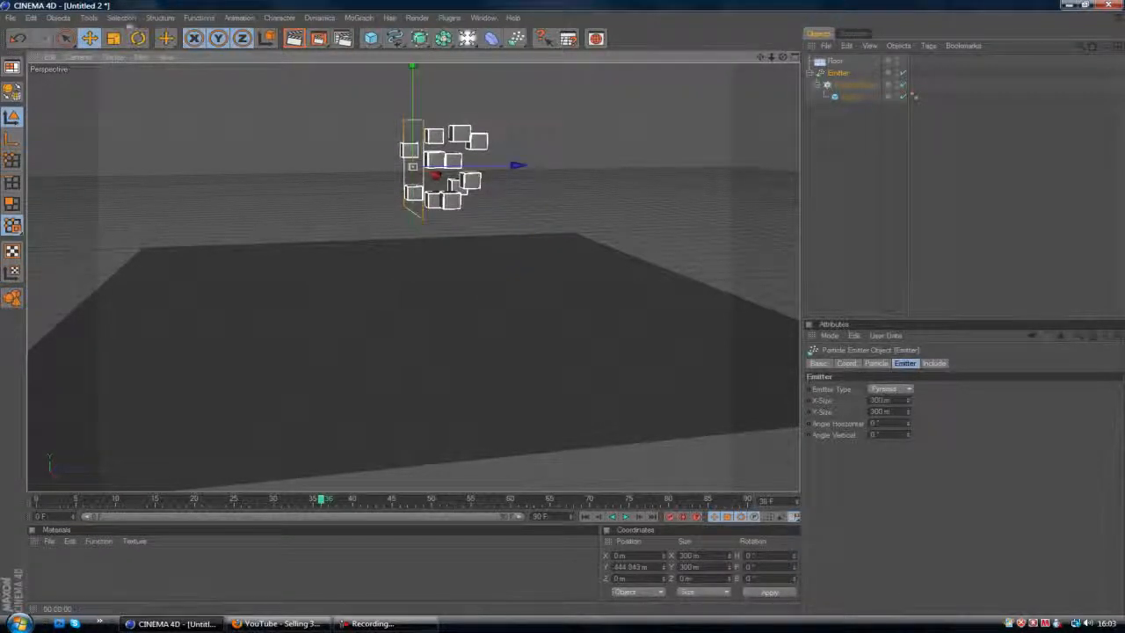
# - Rotate the emitter to a pitch of about -79° so it faces the floor, and raise it to about 647 m on Y
pyautogui.click(138, 39)
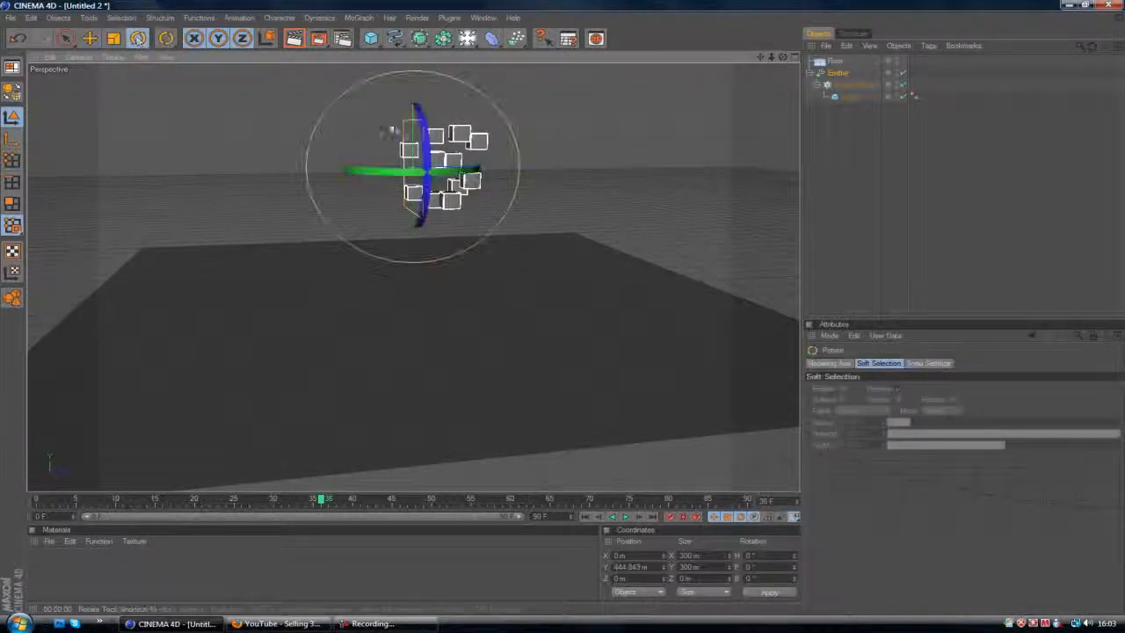
pyautogui.moveTo(443, 117); pyautogui.dragTo(484, 179)
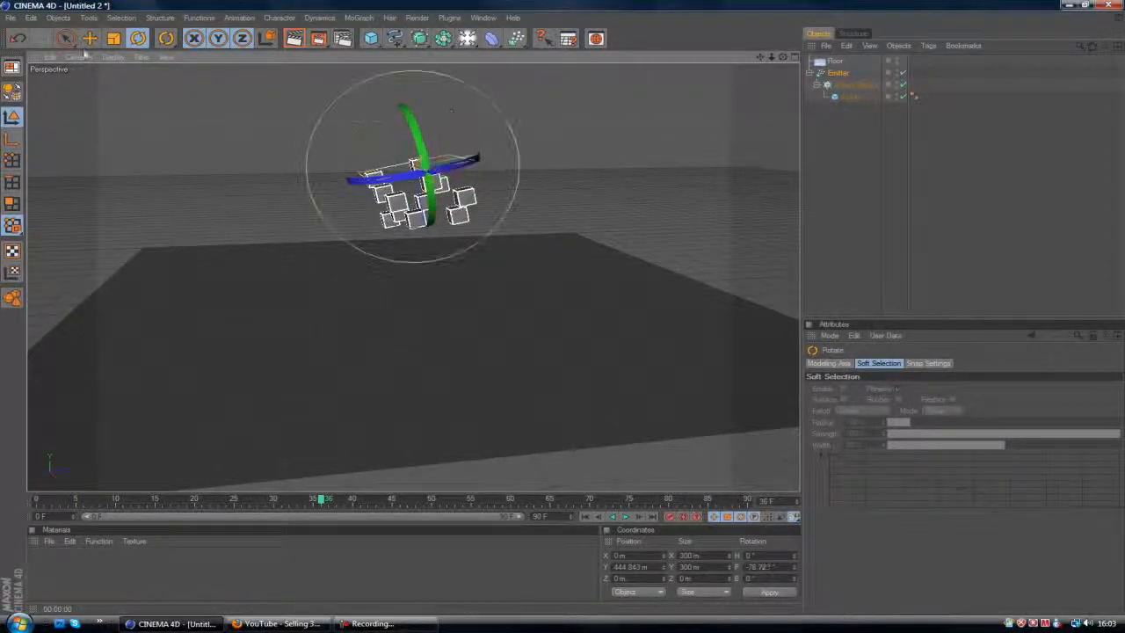
pyautogui.press('e')
pyautogui.moveTo(432, 261); pyautogui.dragTo(419, 191)
pyautogui.scroll(4, 495, 310)
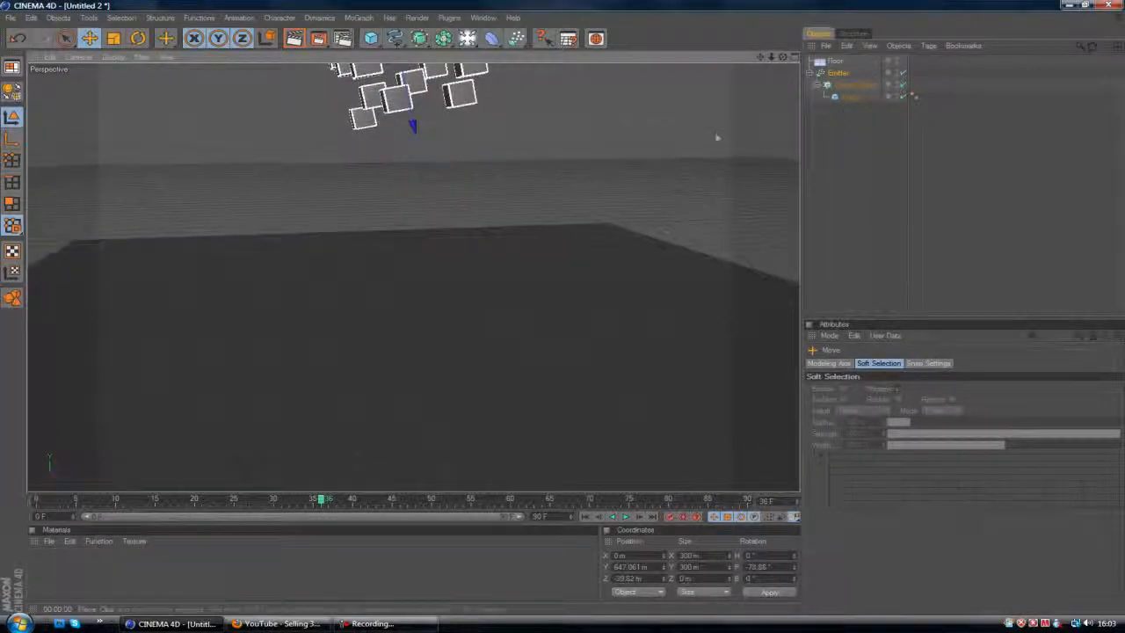
pyautogui.scroll(1, 718, 135)
# - Set the animation length to 300 frames and extend the visible timeline range to frame 300
pyautogui.click(586, 516)
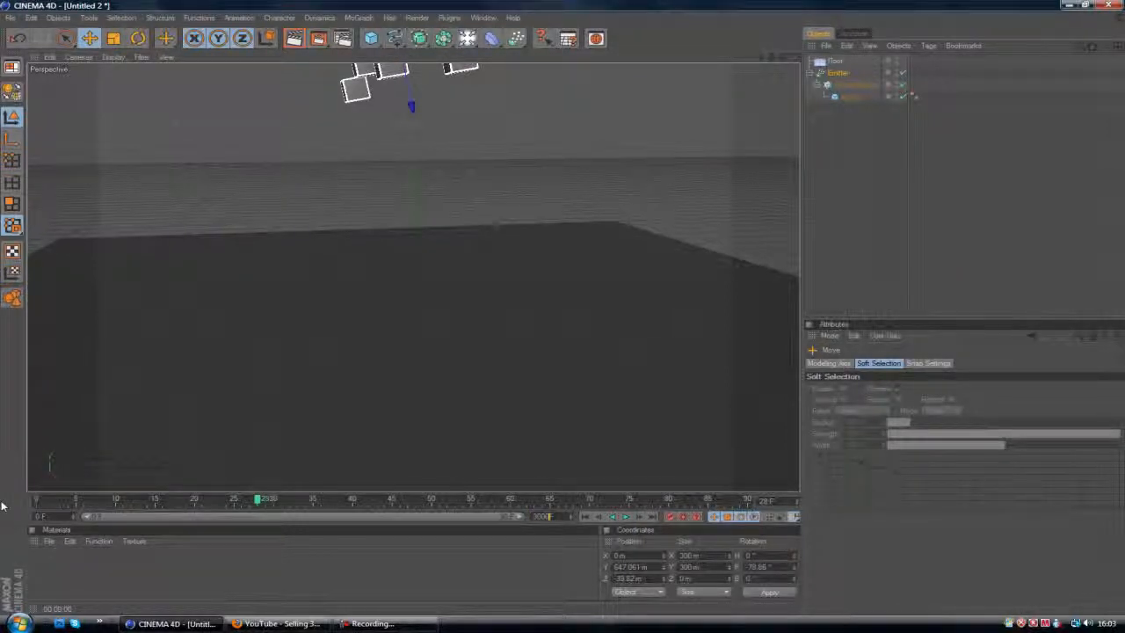
pyautogui.click(924, 198)
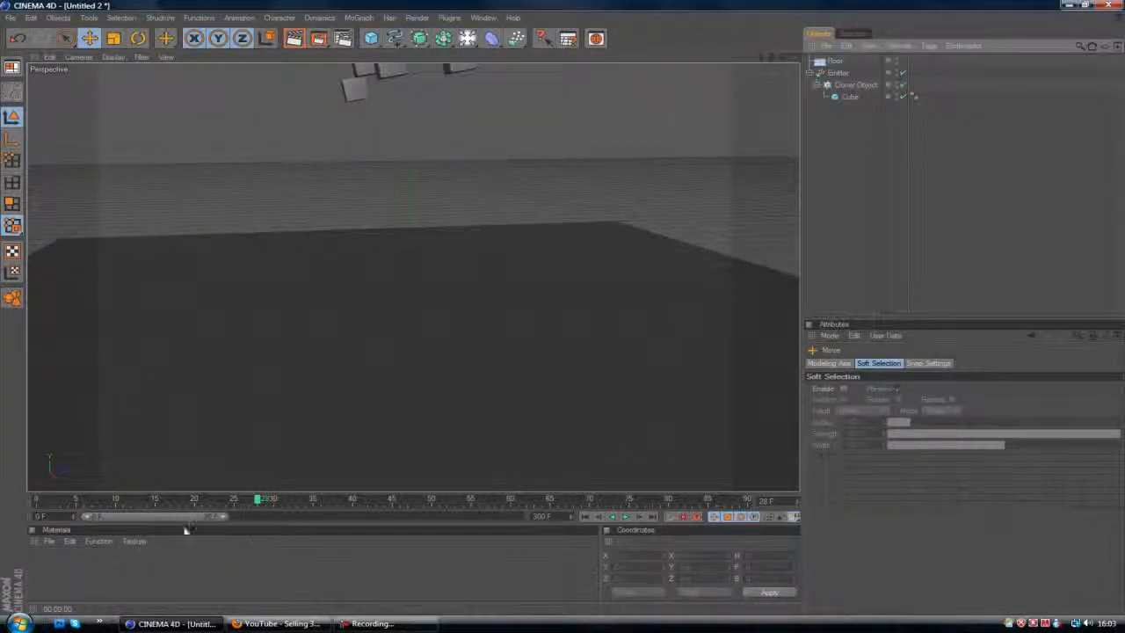
pyautogui.moveTo(220, 520); pyautogui.dragTo(527, 517)
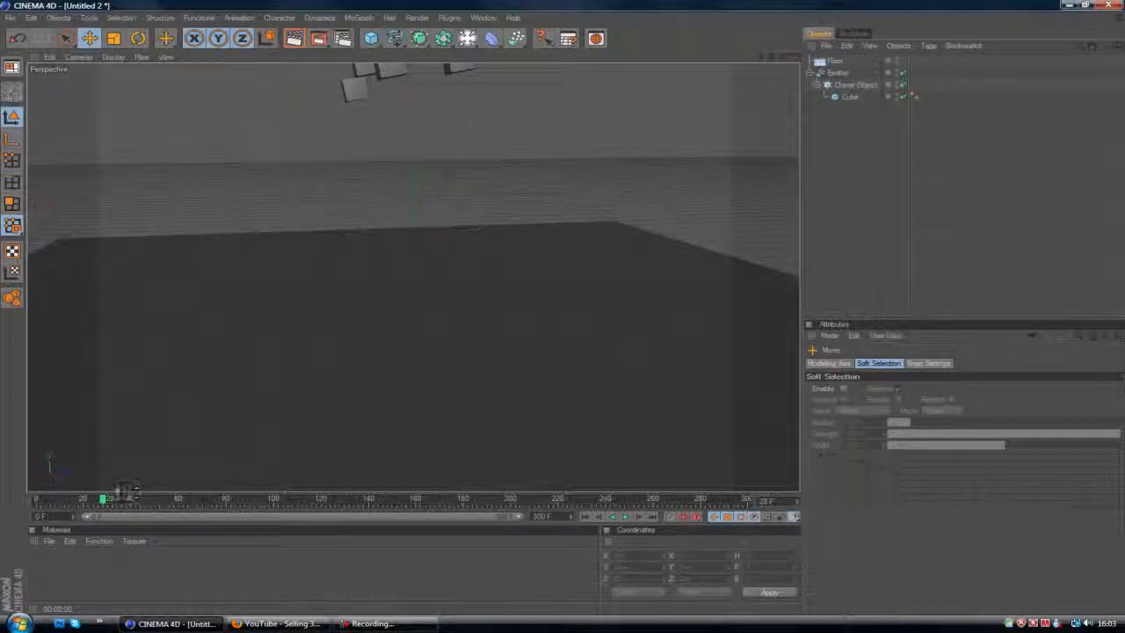
# - Scrub and play the extended timeline to preview the cubes falling towards the floor
pyautogui.moveTo(181, 507); pyautogui.dragTo(215, 530)
pyautogui.click(615, 518)
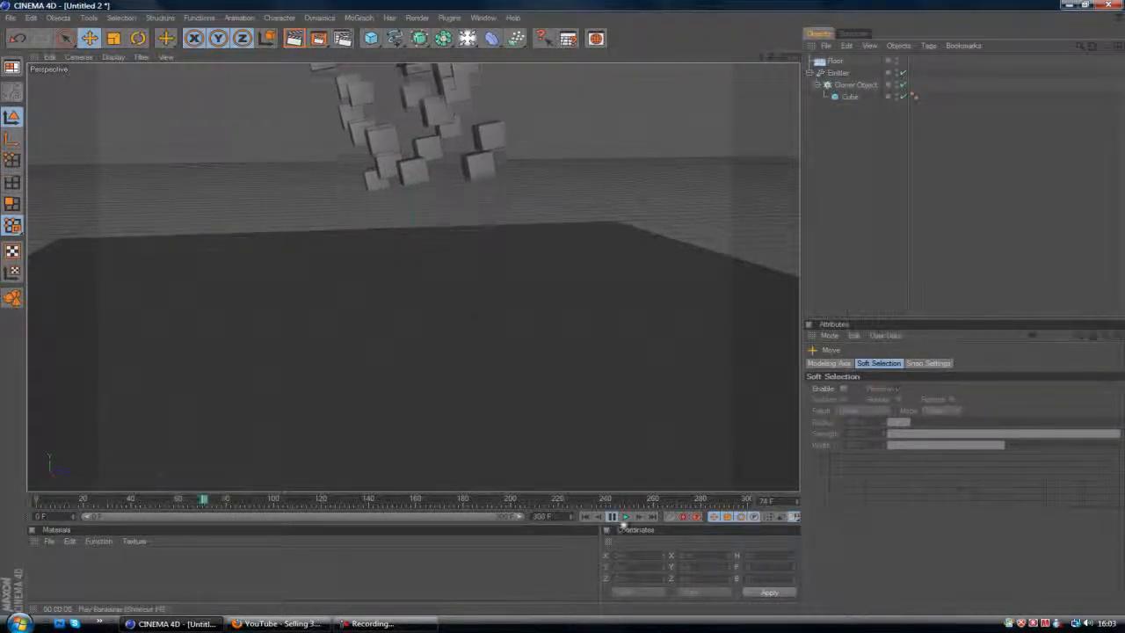
pyautogui.click(626, 517)
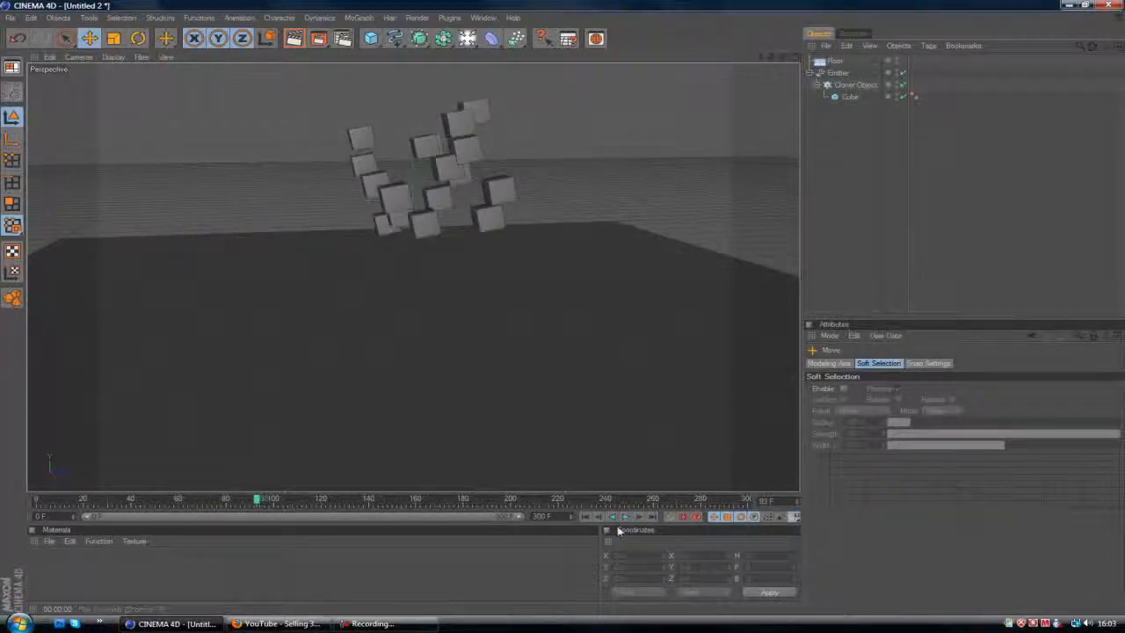
pyautogui.moveTo(386, 625)
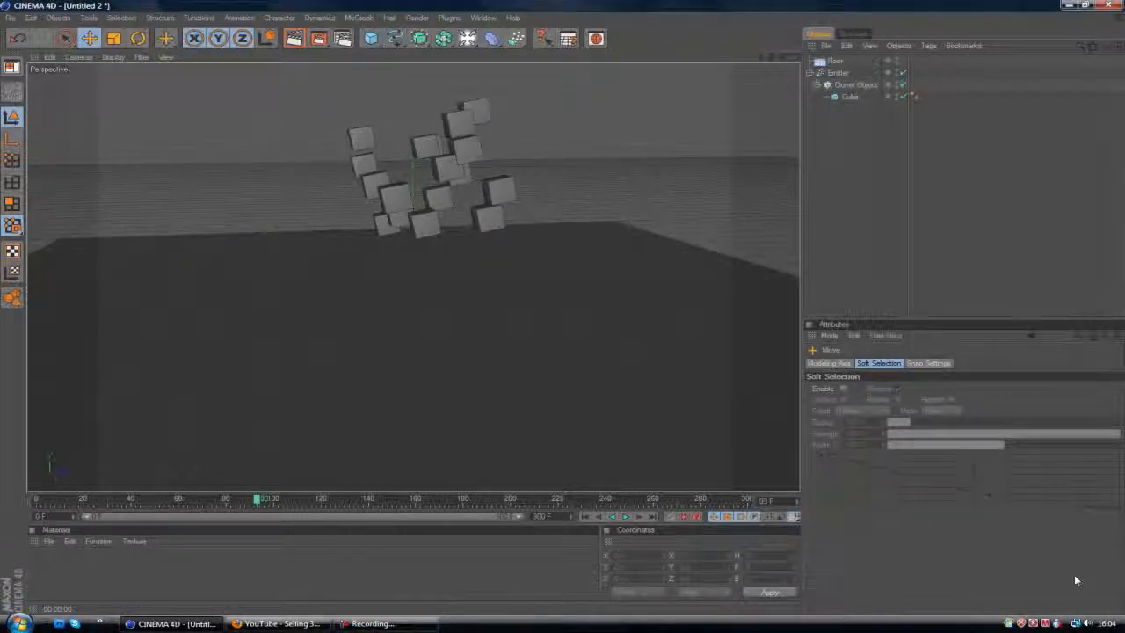
pyautogui.click(838, 74)
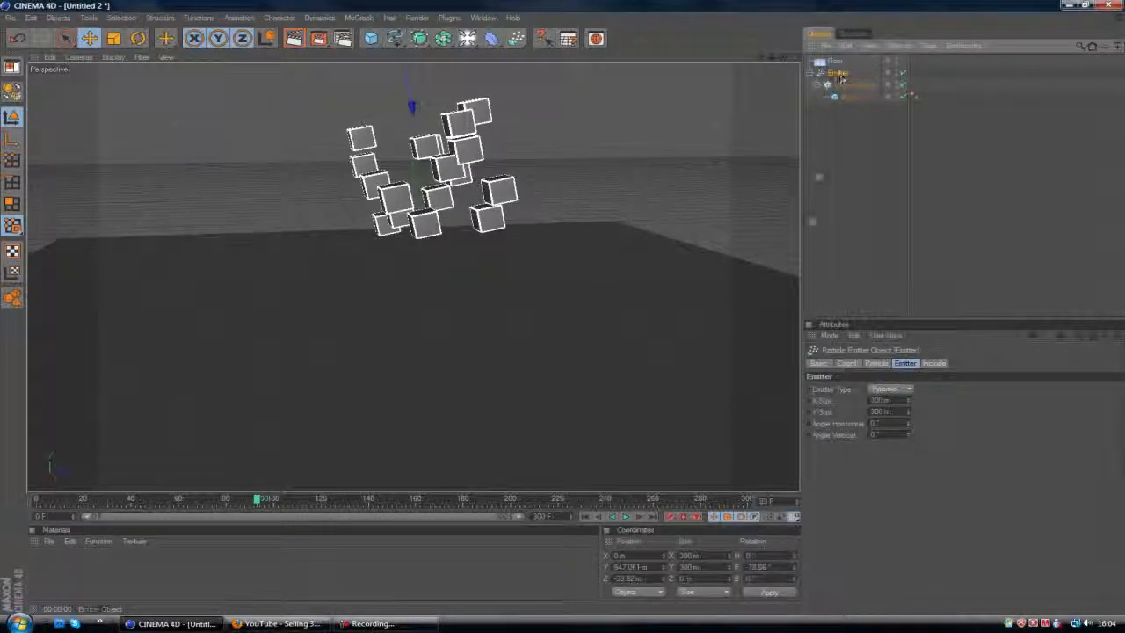
pyautogui.click(877, 363)
pyautogui.click(888, 136)
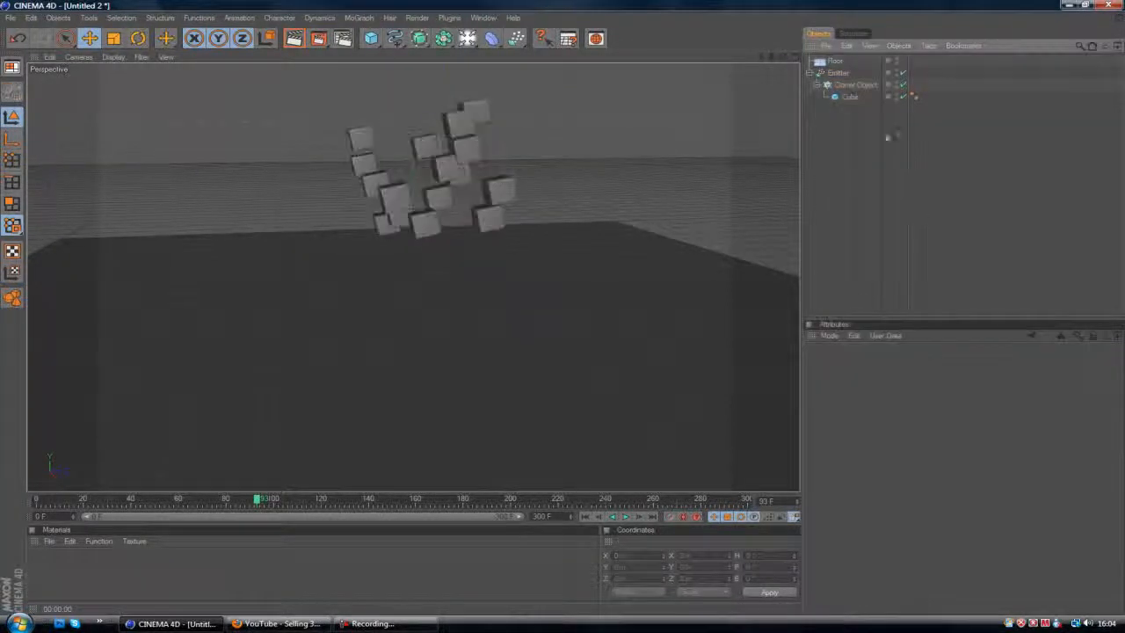
pyautogui.click(855, 85)
pyautogui.click(912, 277)
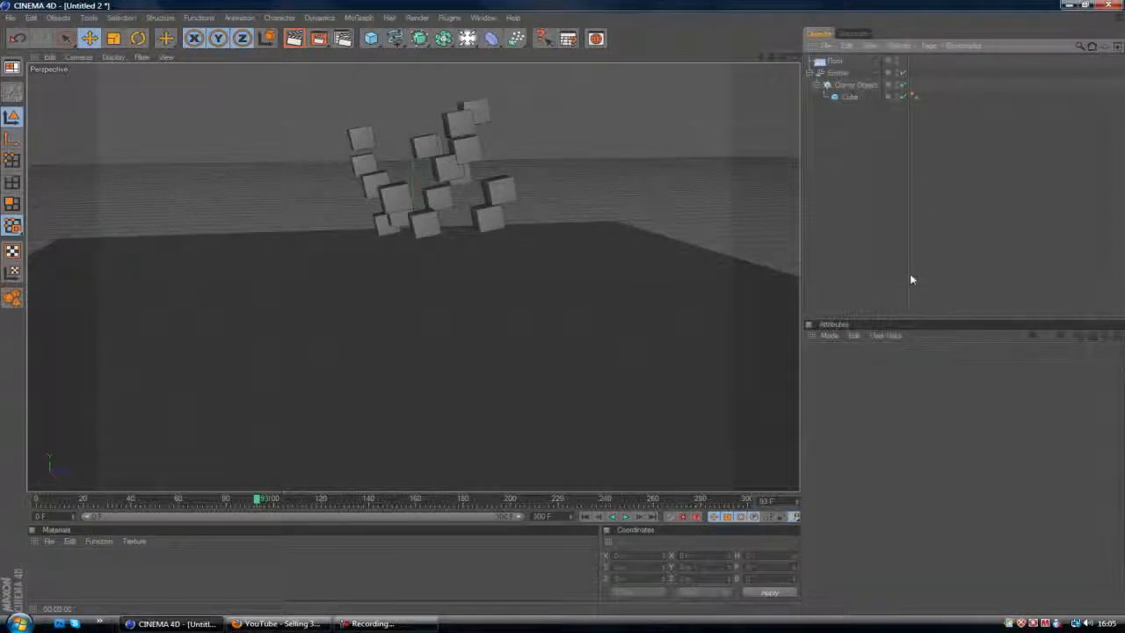
pyautogui.click(857, 85)
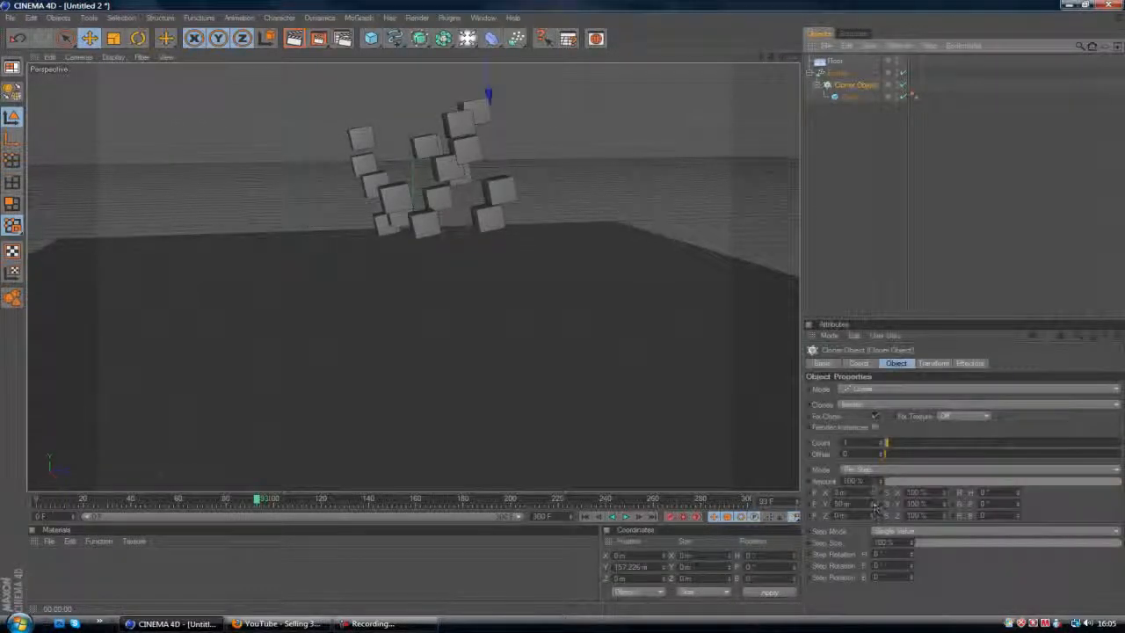
pyautogui.click(851, 97)
pyautogui.click(851, 87)
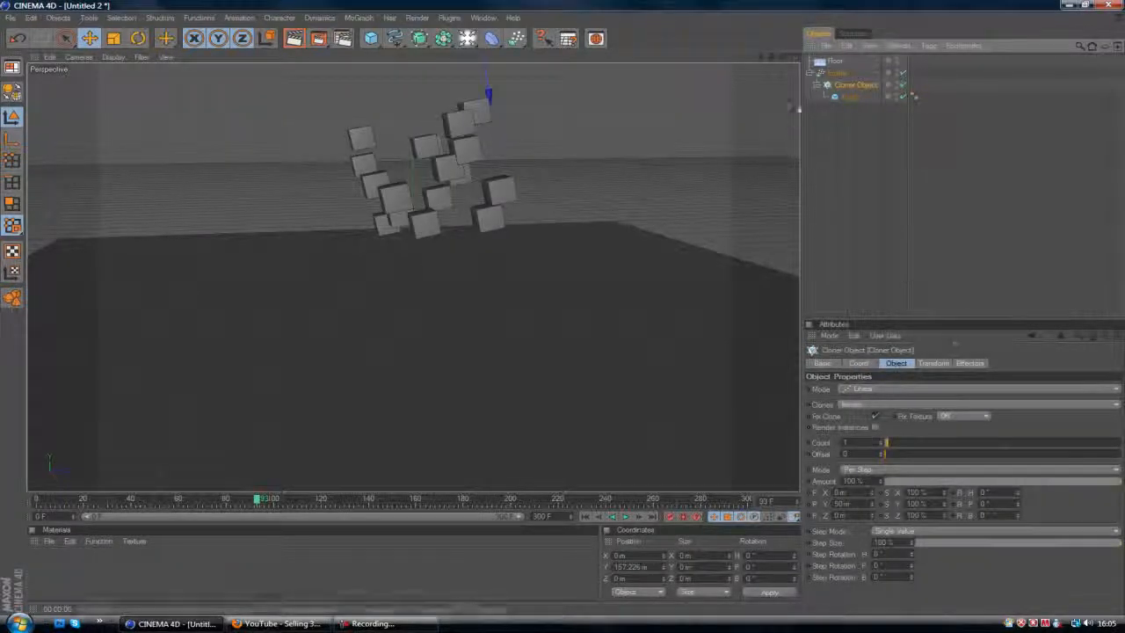
pyautogui.click(849, 97)
pyautogui.click(848, 85)
# - Increase the emitter's particle speed to 800 m, testing the fall from the first frame
pyautogui.click(839, 74)
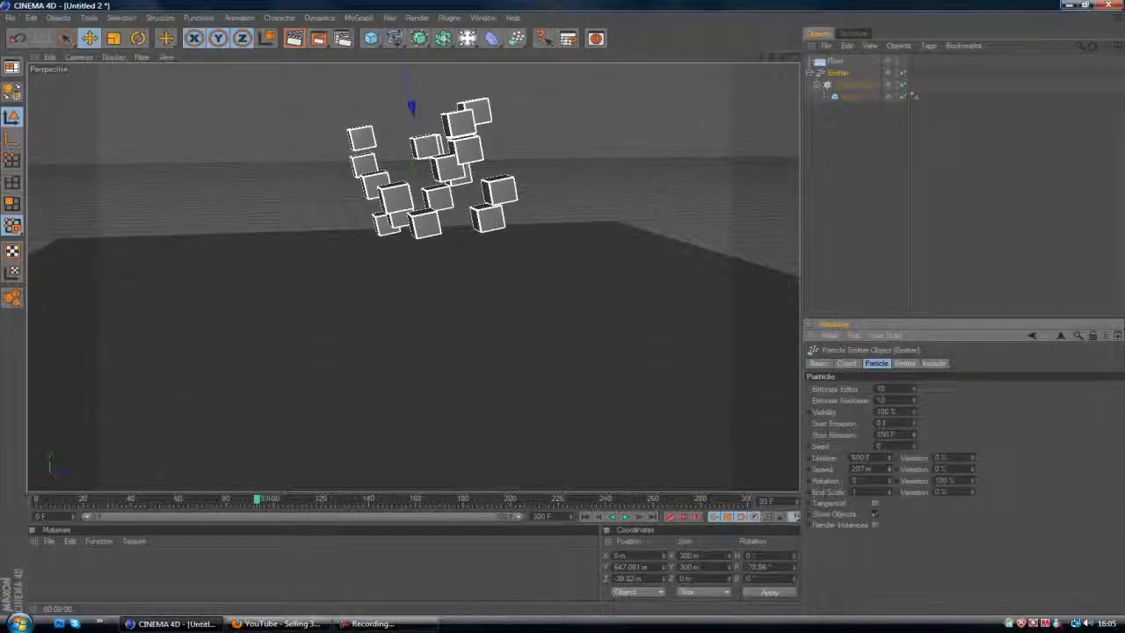
pyautogui.click(587, 518)
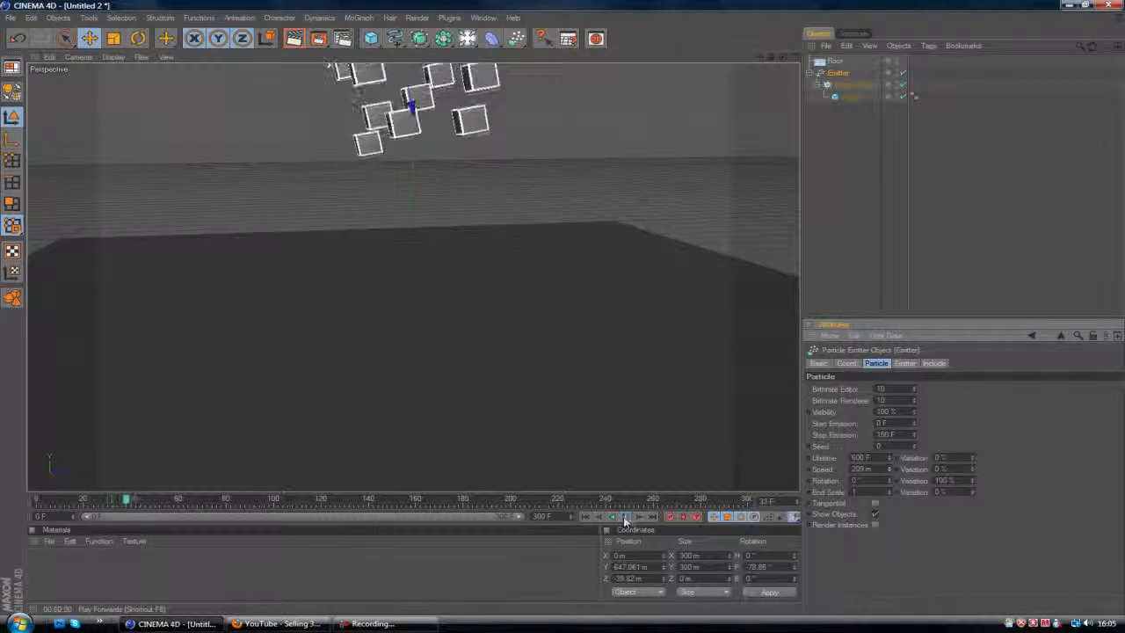
pyautogui.doubleClick(865, 469)
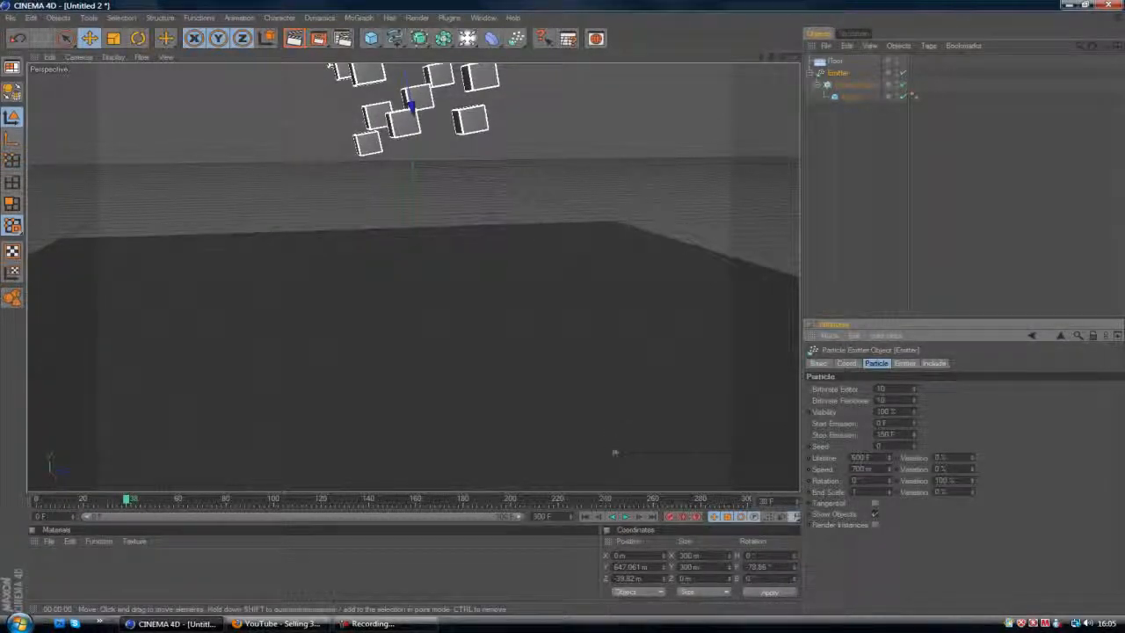
pyautogui.click(586, 518)
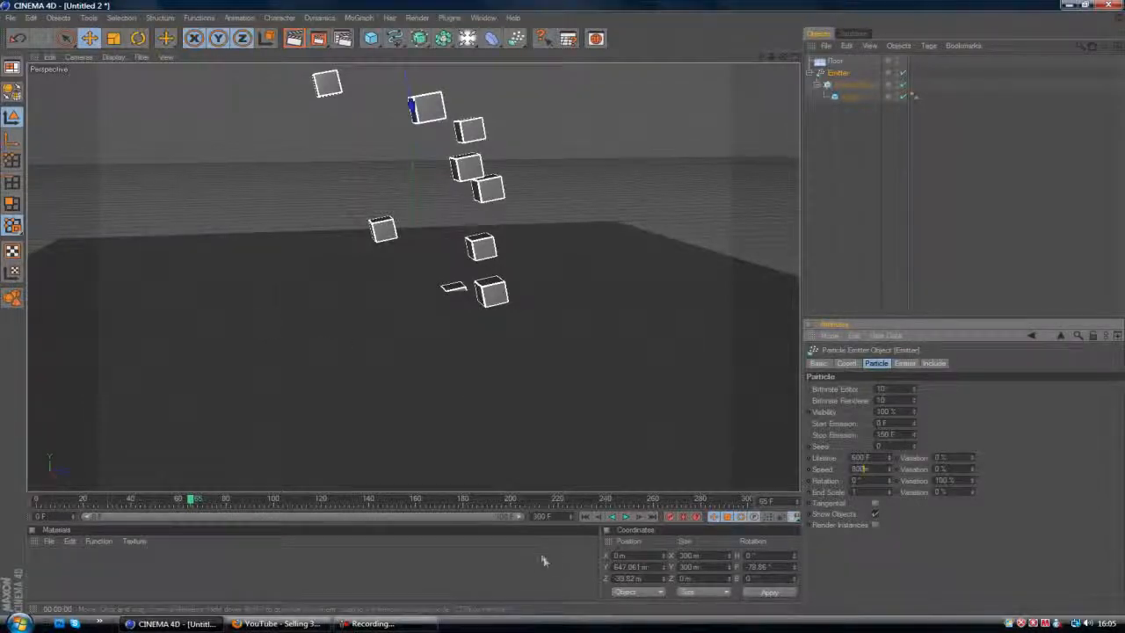
# - Play the animation from the start to check how fast the cubes fall towards the floor
pyautogui.click(626, 517)
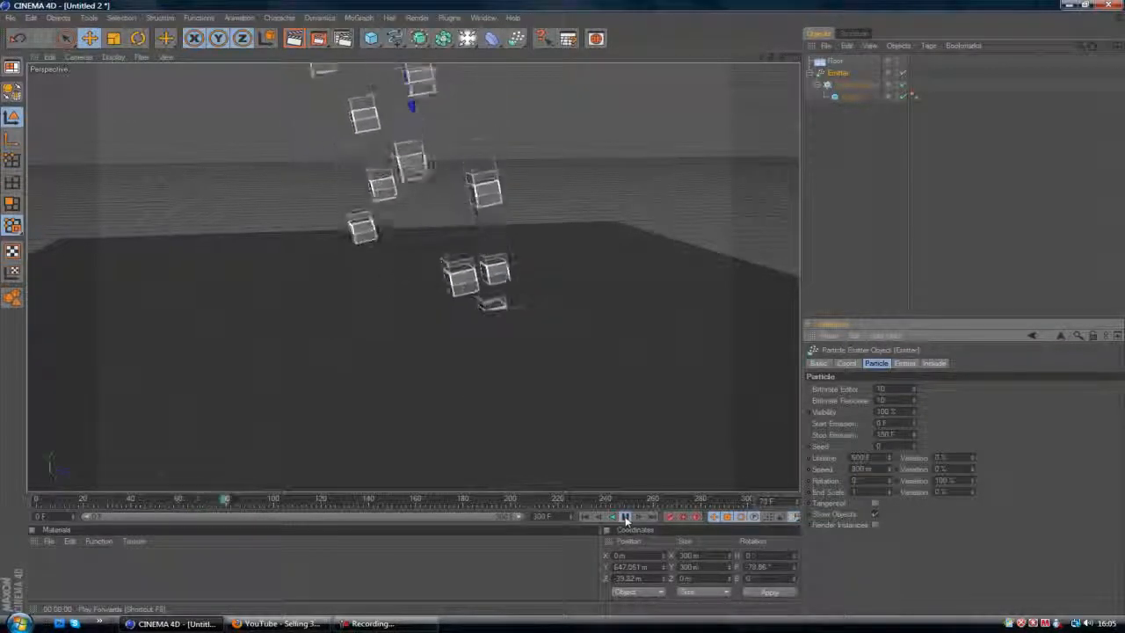
pyautogui.click(626, 519)
pyautogui.click(586, 517)
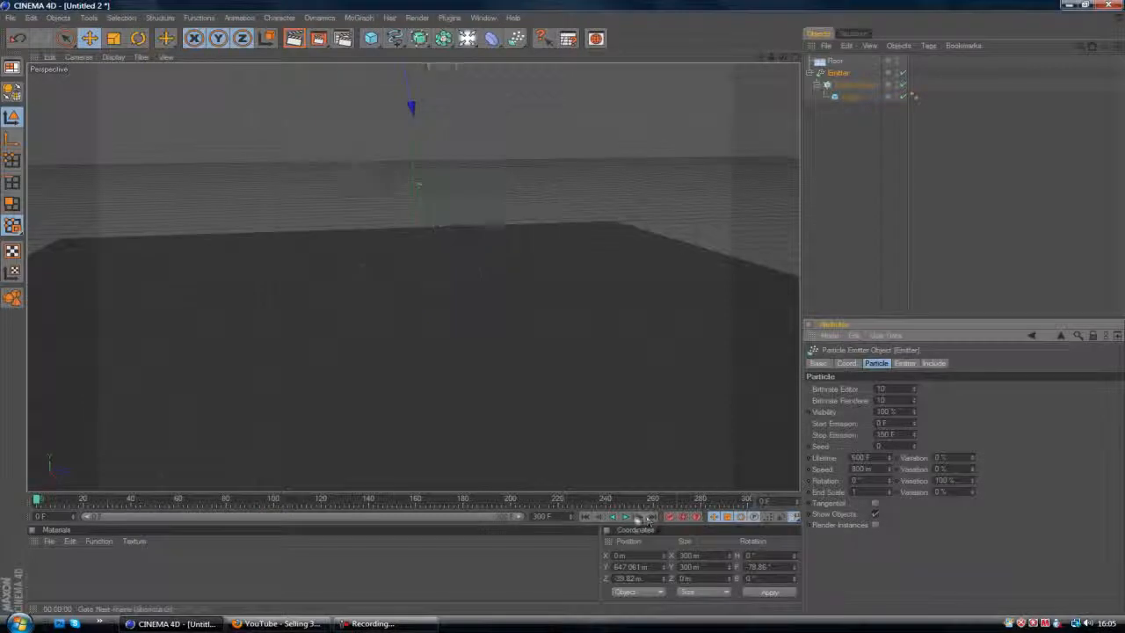
pyautogui.click(626, 517)
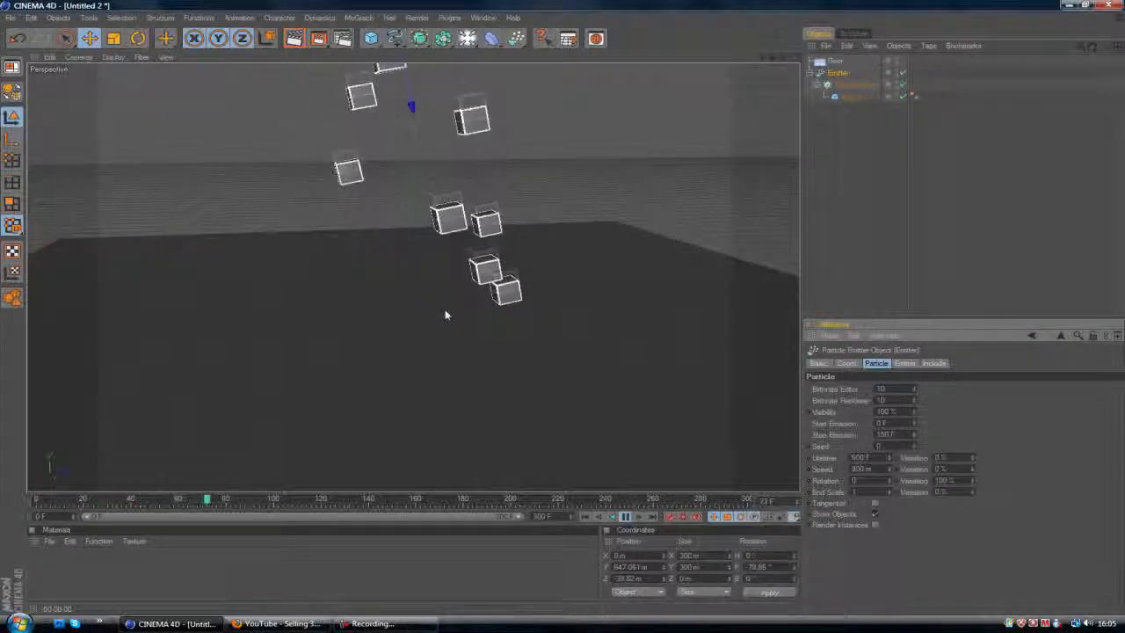
pyautogui.click(626, 517)
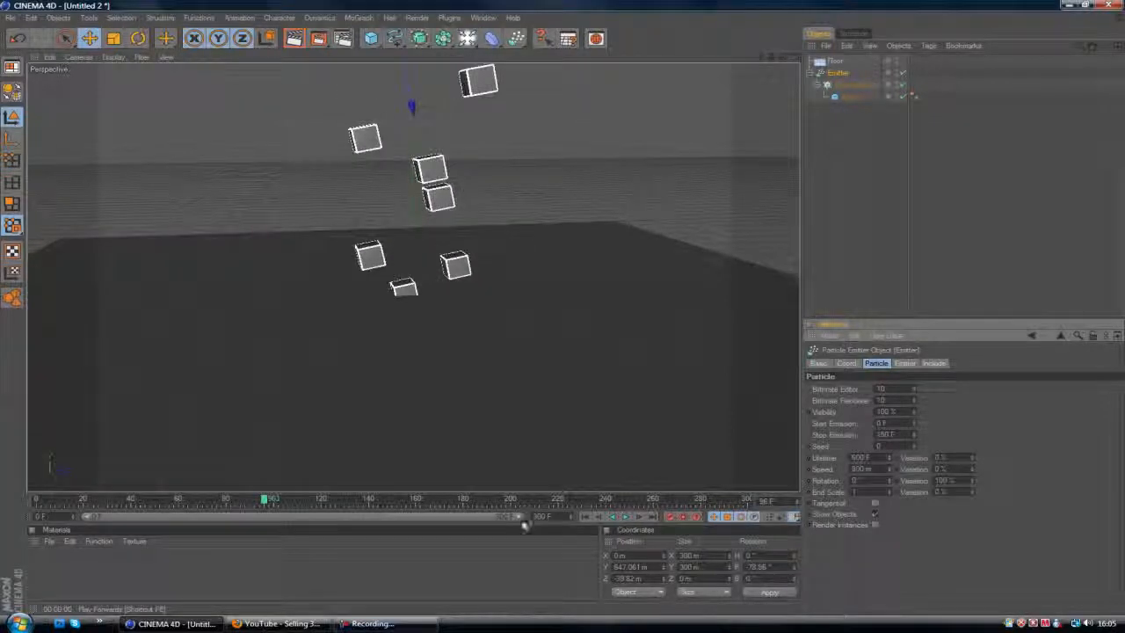
# - Add MoGraph Rigid Body tags to the floor and the Cloner Object so the cubes collide with the floor
pyautogui.click(852, 86)
pyautogui.click(850, 109)
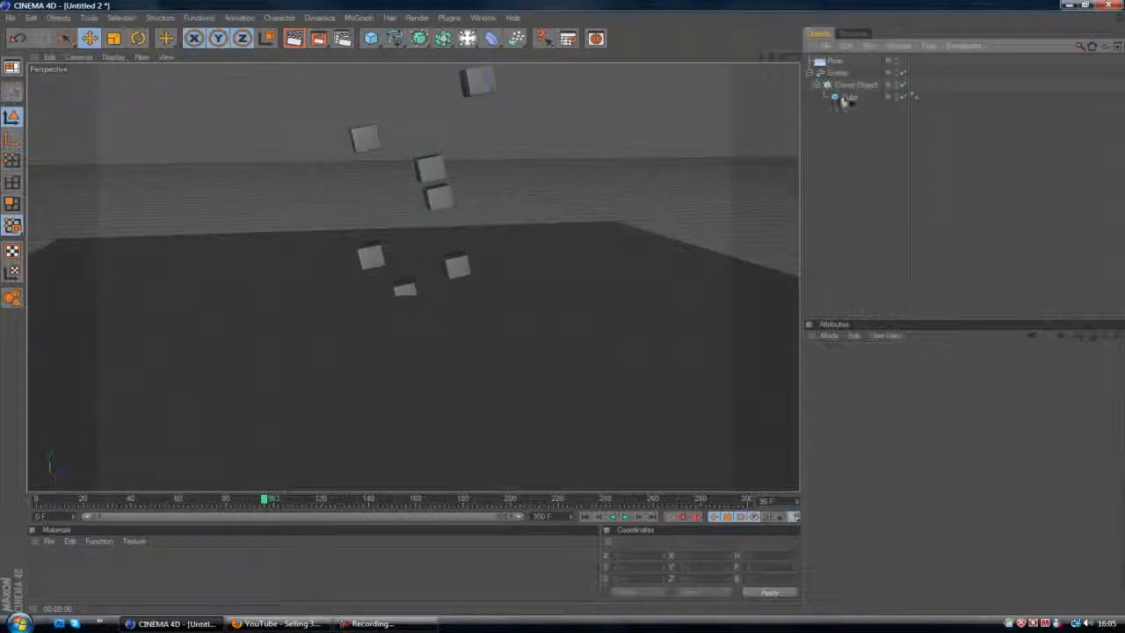
pyautogui.click(829, 72)
pyautogui.rightClick(829, 70)
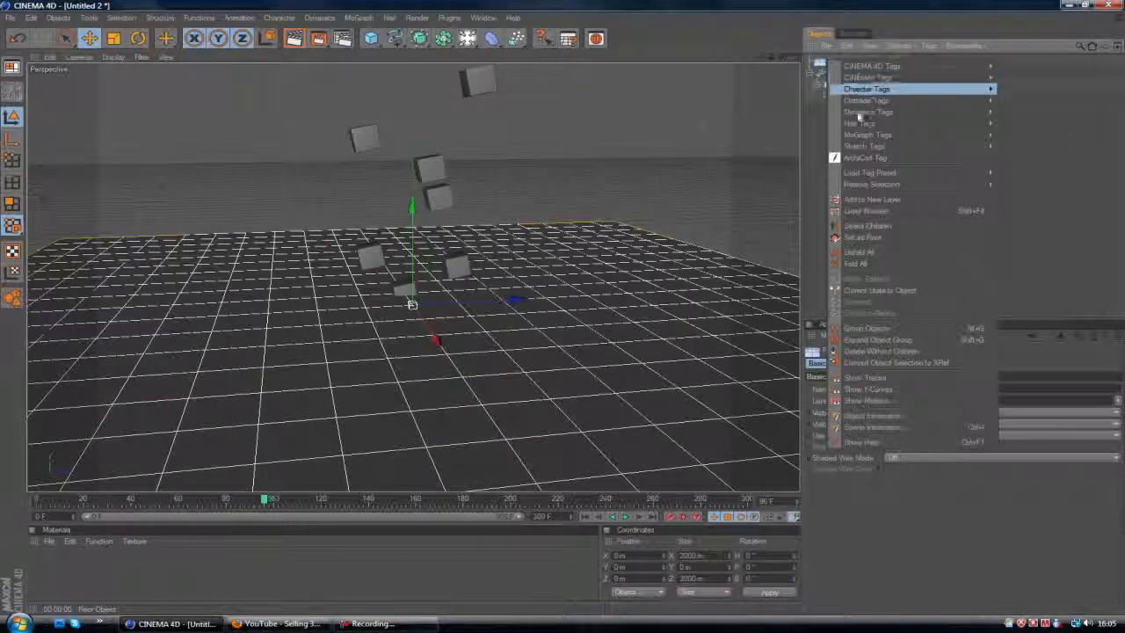
pyautogui.moveTo(862, 136)
pyautogui.click(1053, 158)
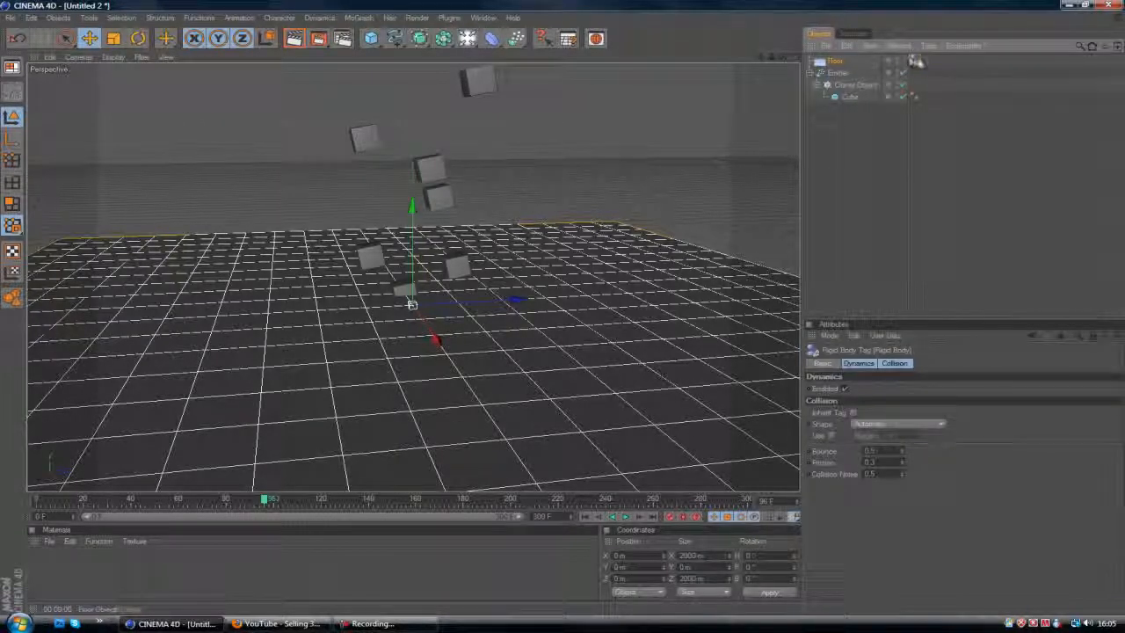
pyautogui.click(831, 211)
# - Play the simulation from the first frame to watch the cubes land and scatter on the floor
pyautogui.click(585, 517)
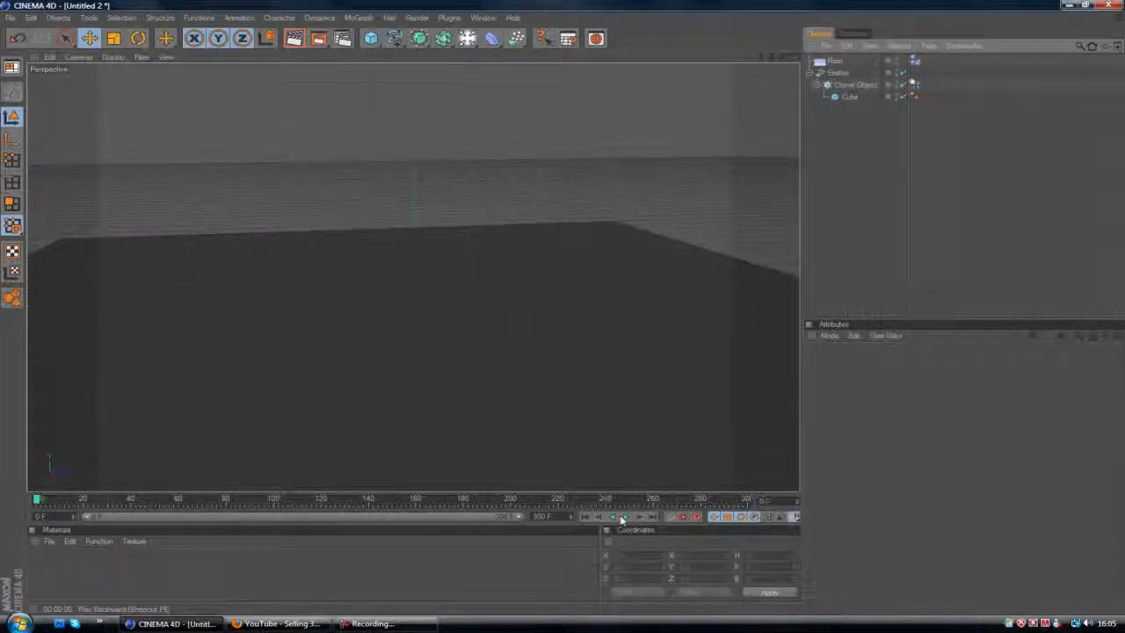
pyautogui.click(623, 517)
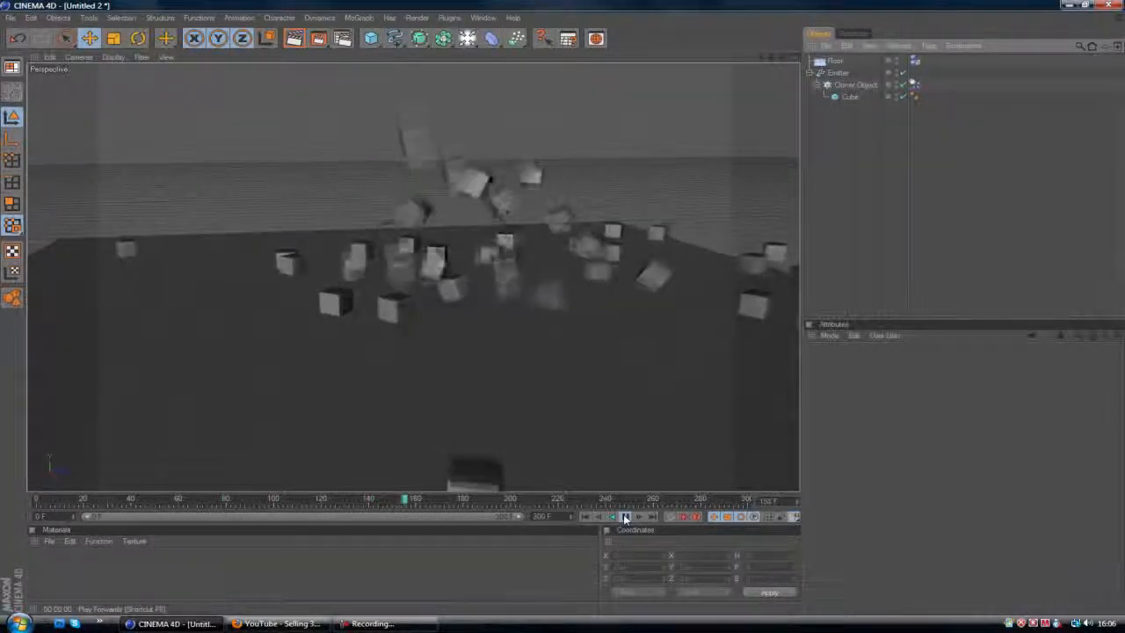
pyautogui.click(626, 517)
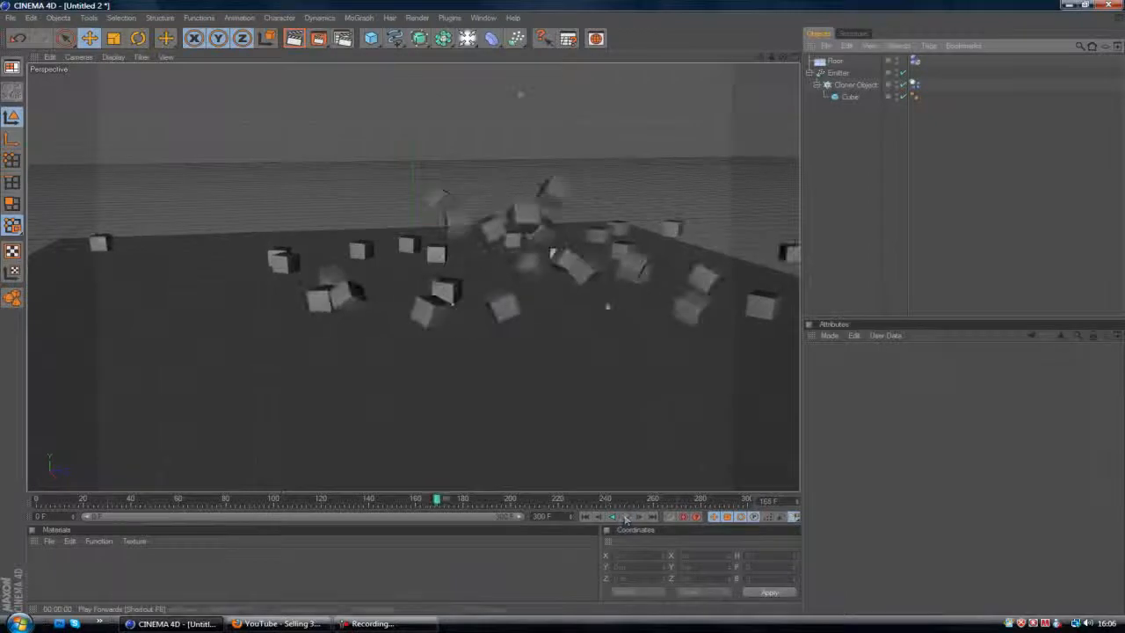
# - Add a MoGraph text object on the floor, rotate its heading to 90°, and preview the falling cubes around it
pyautogui.click(359, 18)
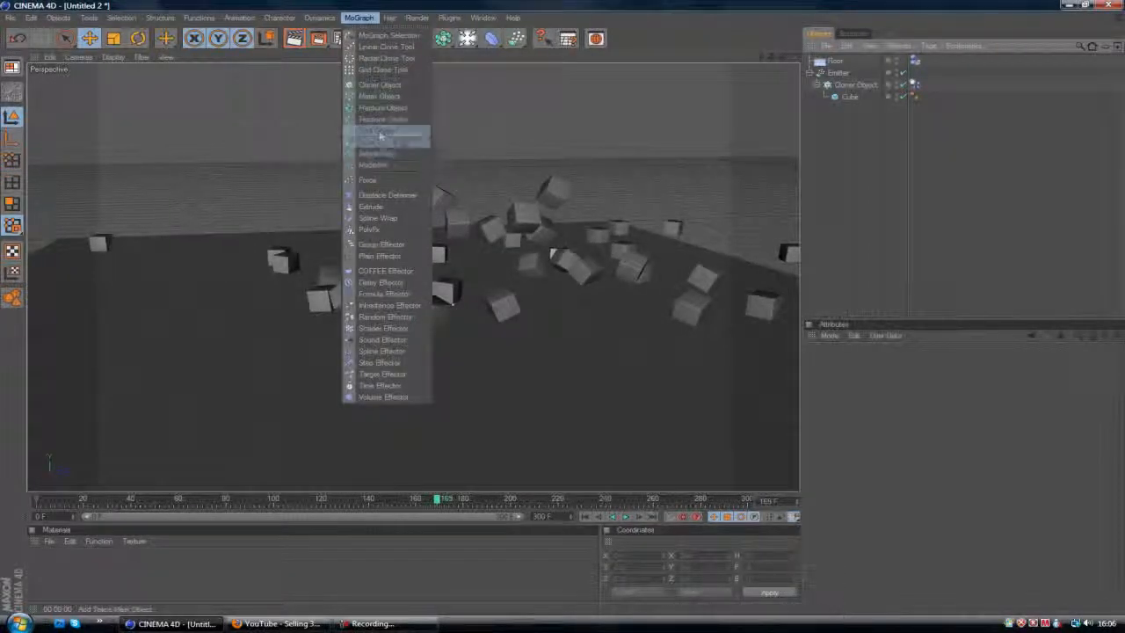
pyautogui.click(376, 130)
pyautogui.press('r')
pyautogui.moveTo(439, 314); pyautogui.dragTo(447, 324)
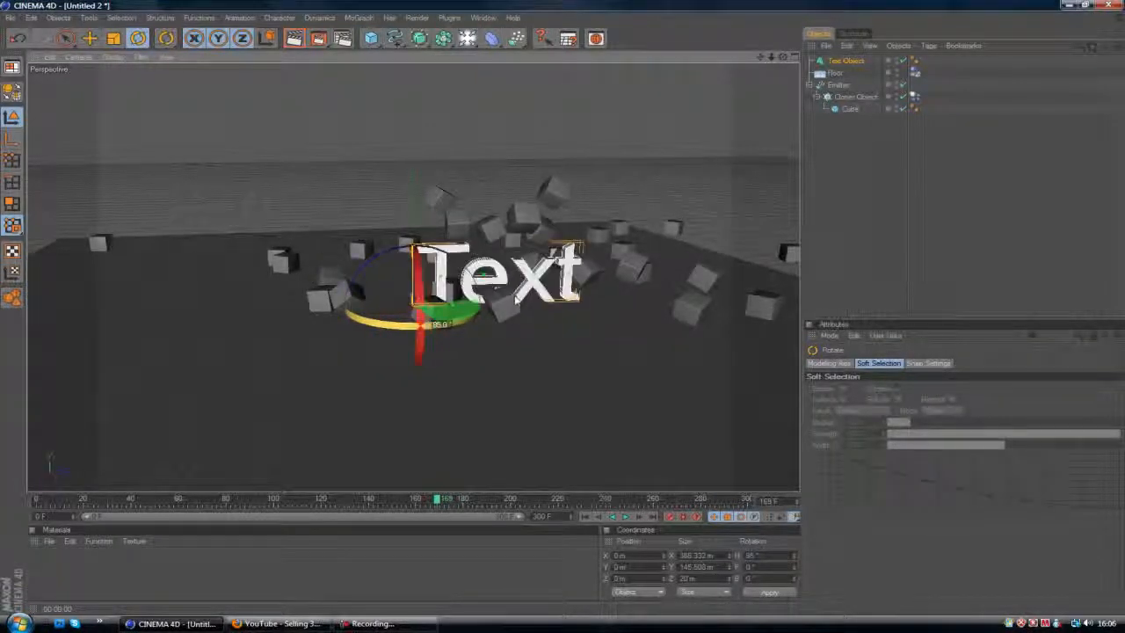
pyautogui.click(761, 227)
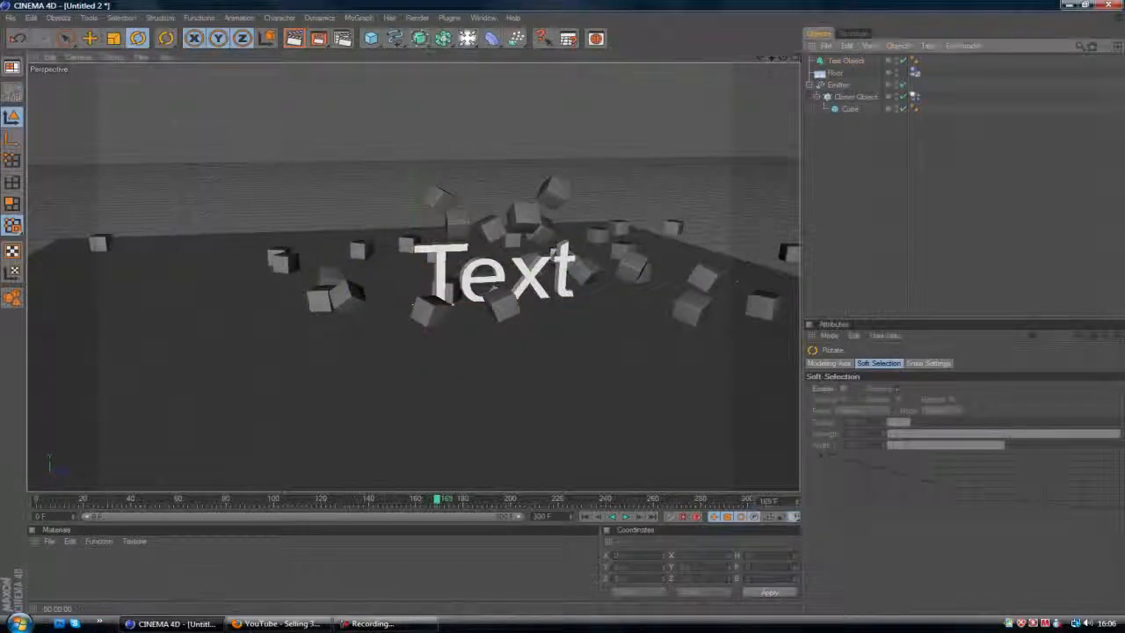
pyautogui.click(585, 517)
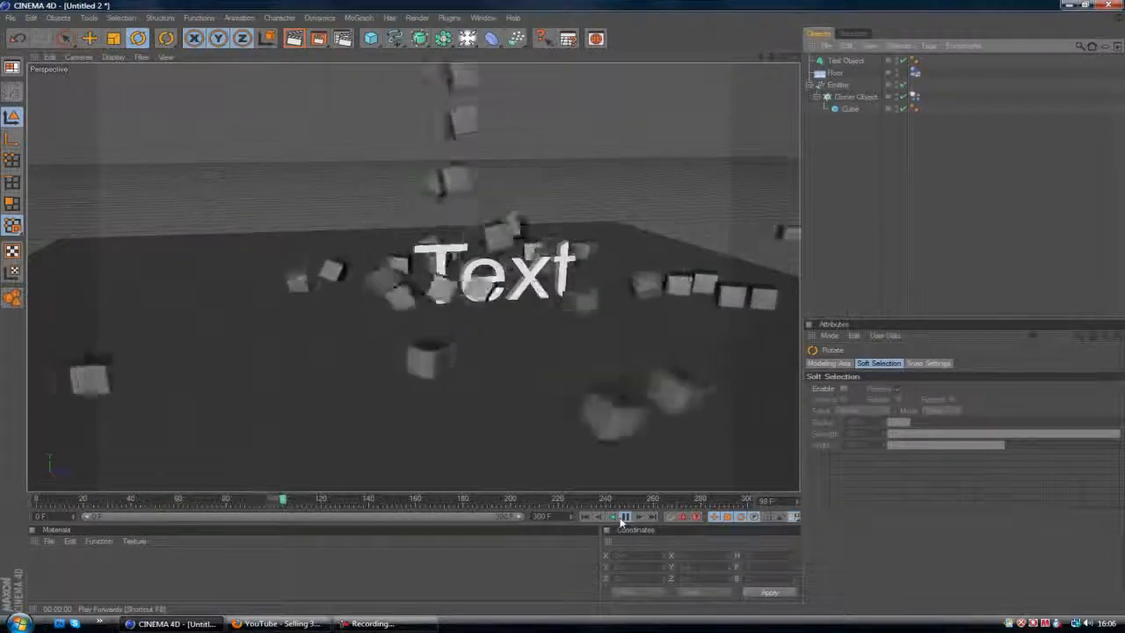
# - Add a Rigid Body tag to the text object and test its collision with the cubes from the first frame
pyautogui.click(846, 60)
pyautogui.rightClick(846, 60)
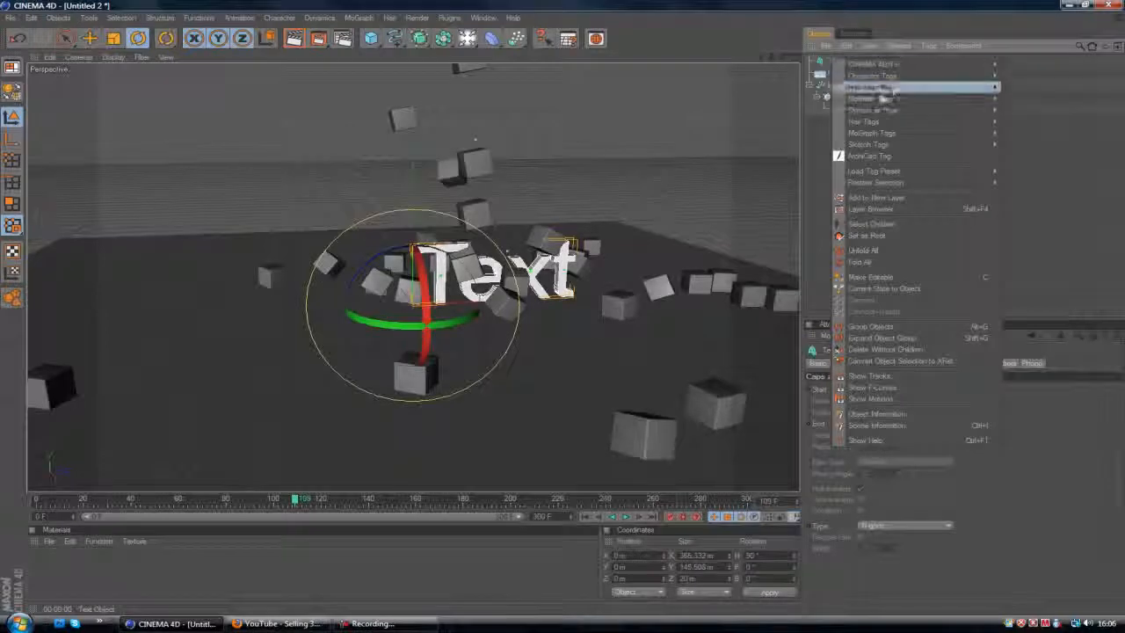
pyautogui.moveTo(894, 134)
pyautogui.click(1031, 156)
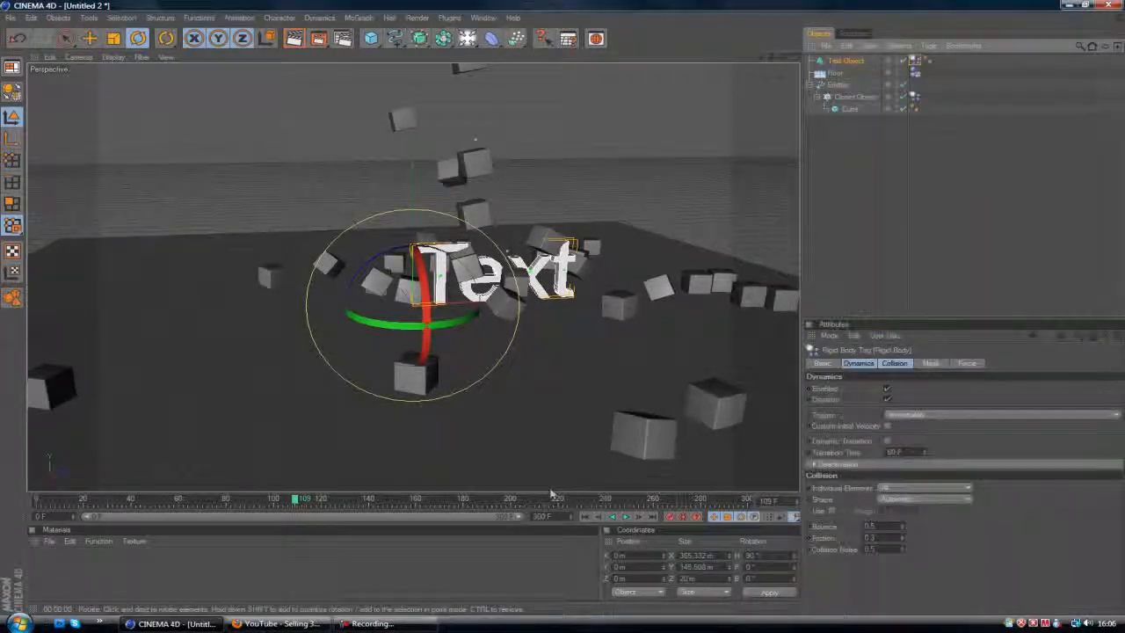
pyautogui.click(590, 517)
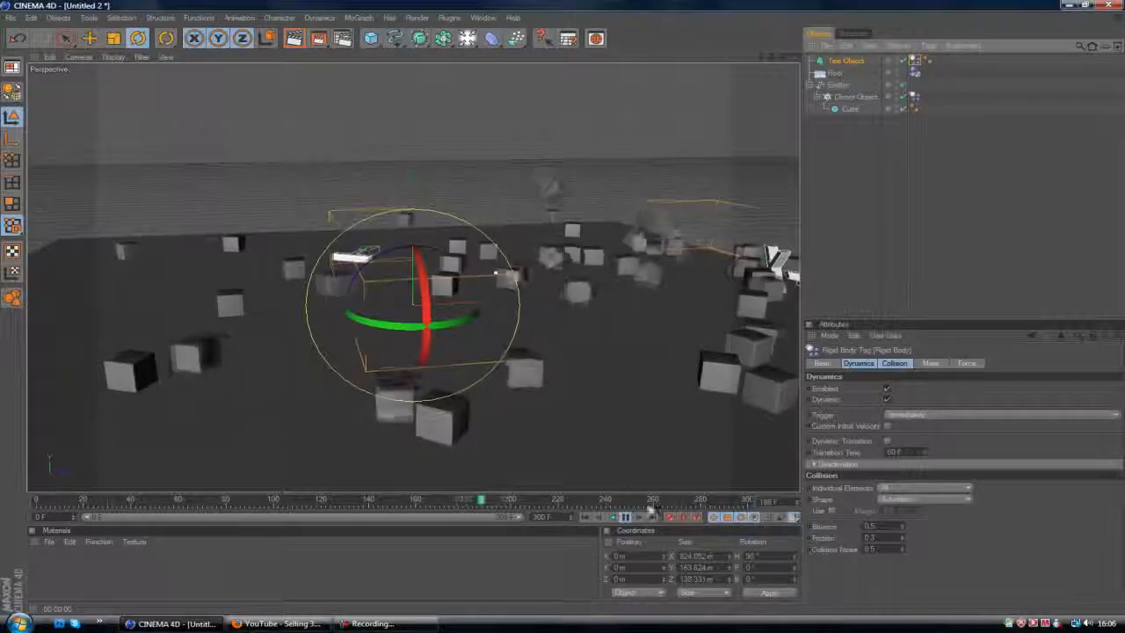
pyautogui.click(586, 518)
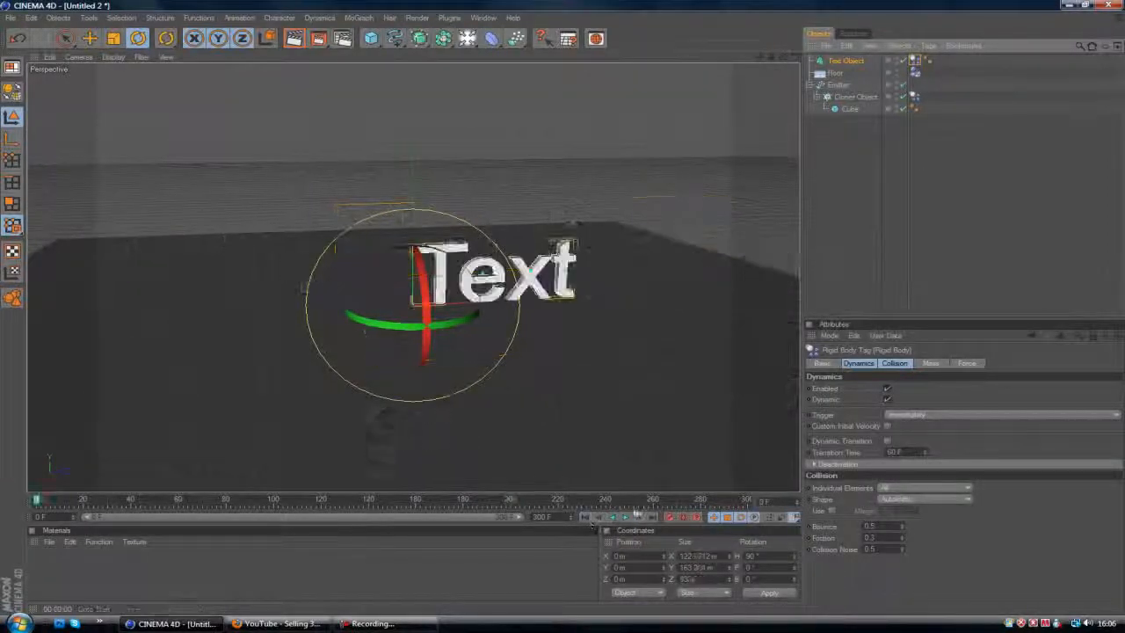
# - Lower the Bounce and set the Friction to 0.7 in the floor's Rigid Body tag, and test the simulation
pyautogui.click(849, 107)
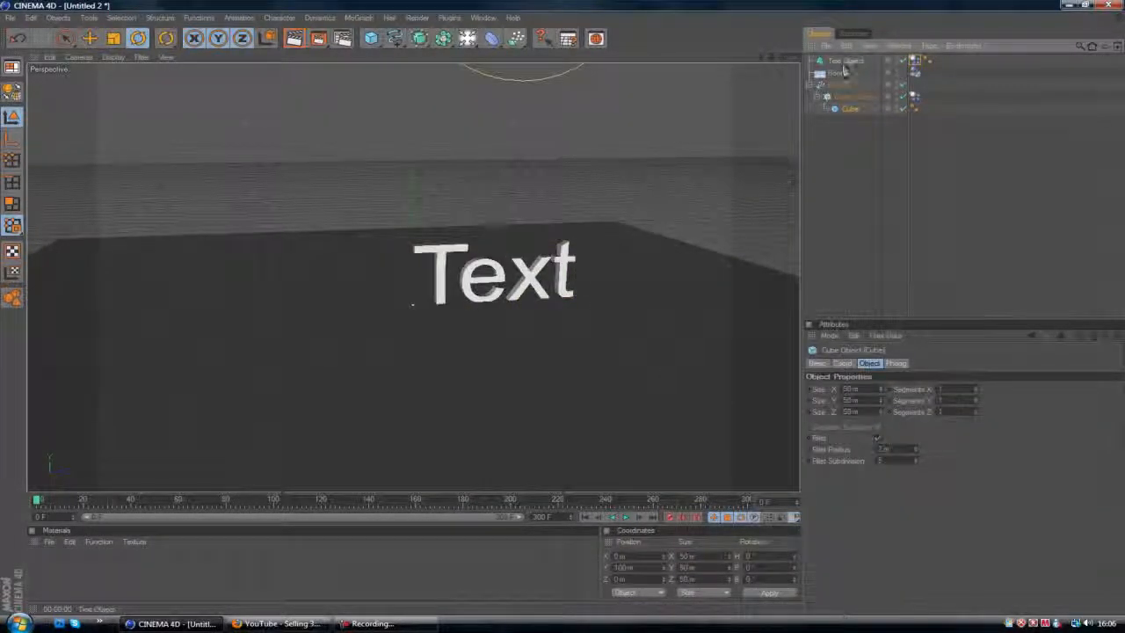
pyautogui.click(840, 73)
pyautogui.click(915, 73)
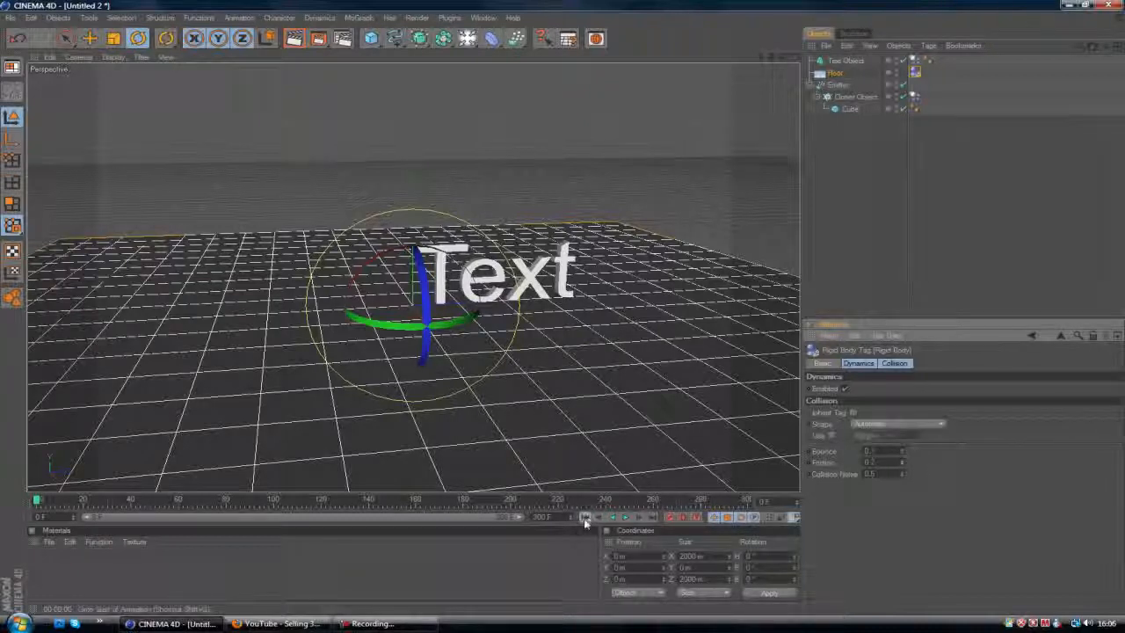
pyautogui.click(627, 520)
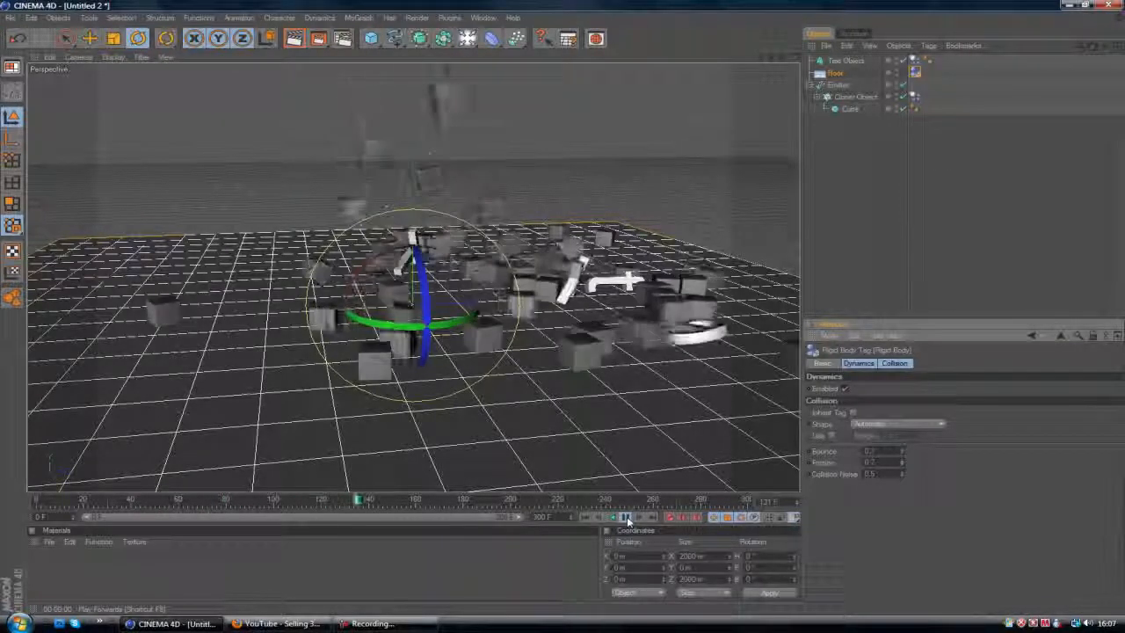
pyautogui.click(627, 519)
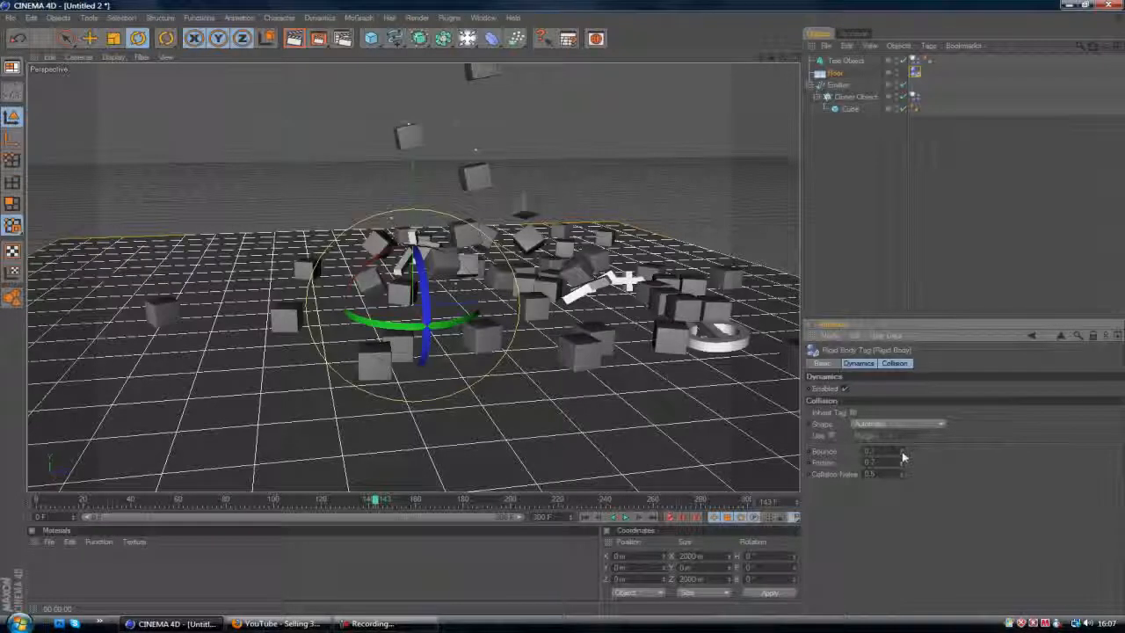
# - Reduce the floor's Bounce to 0.05, replay the simulation from the start, and deselect the floor
pyautogui.click(586, 518)
pyautogui.click(627, 519)
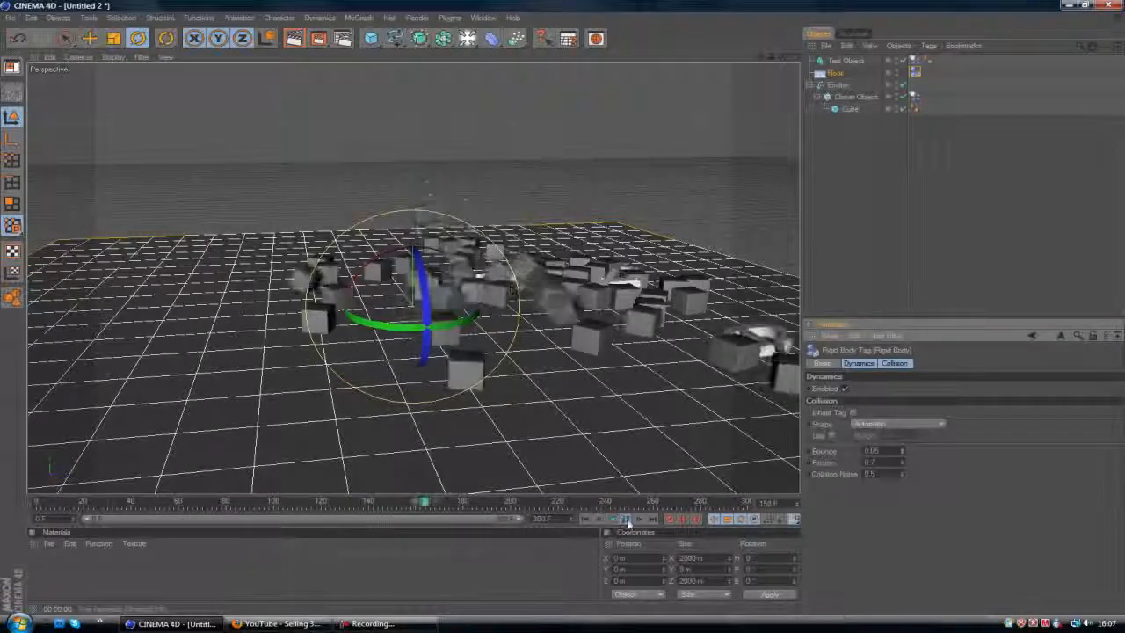
pyautogui.click(411, 313)
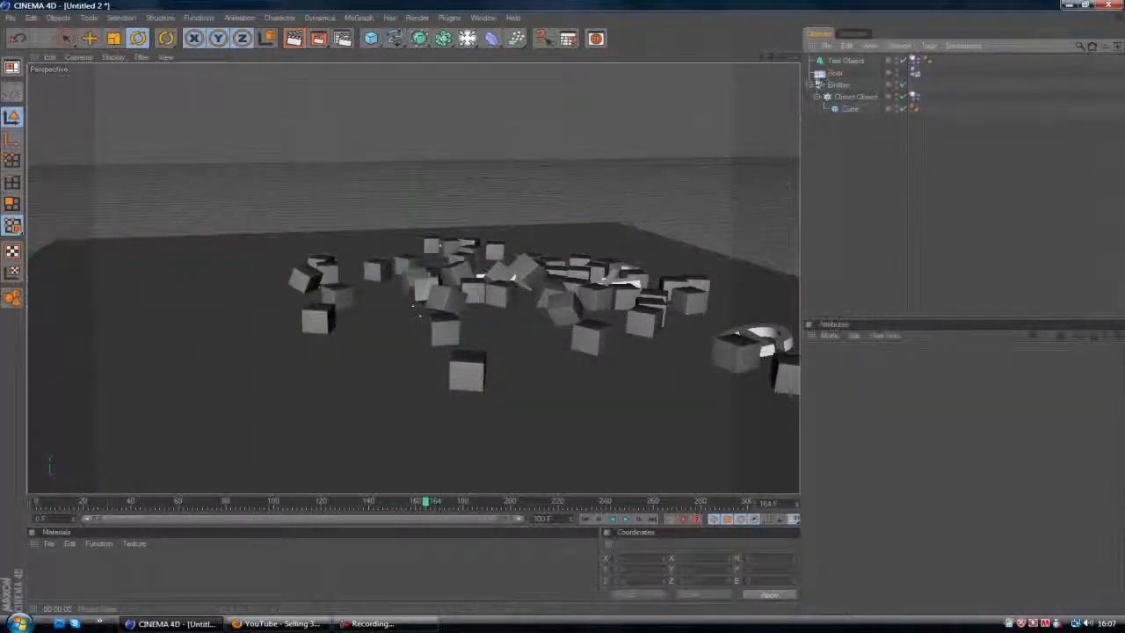
# - Select the text object and replay the finished simulation from the first frame
pyautogui.click(833, 61)
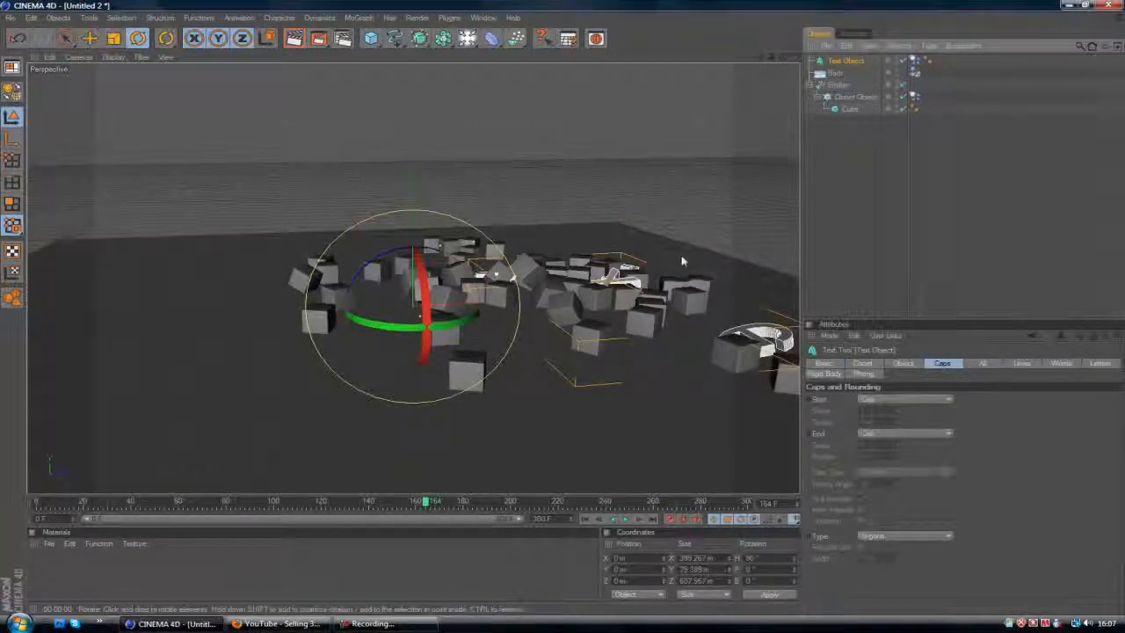
pyautogui.click(585, 520)
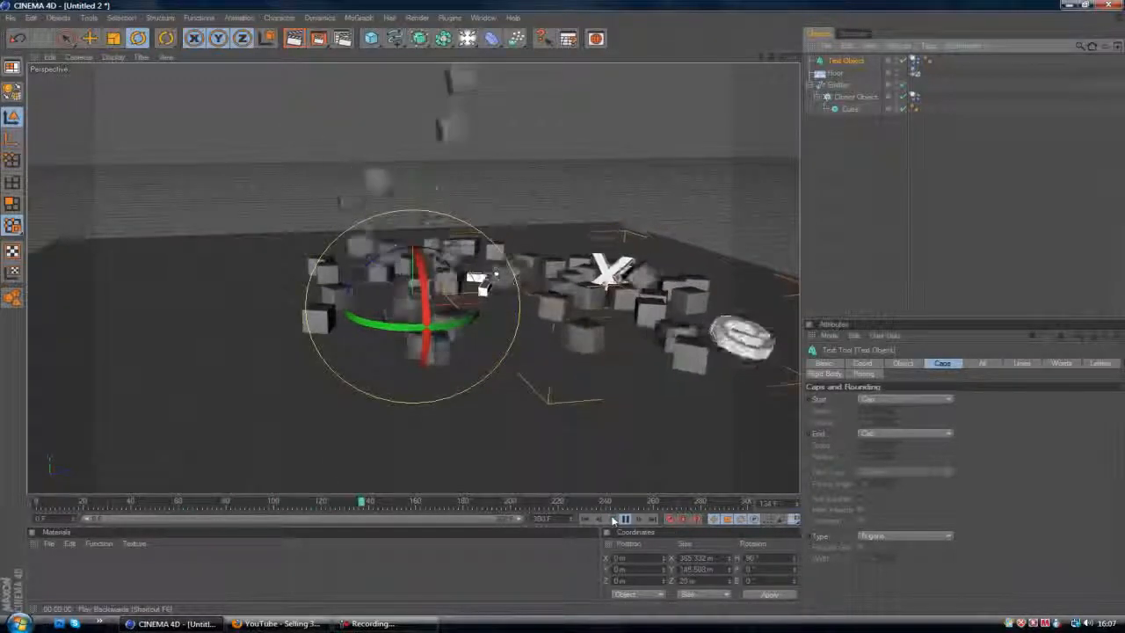
pyautogui.click(369, 625)
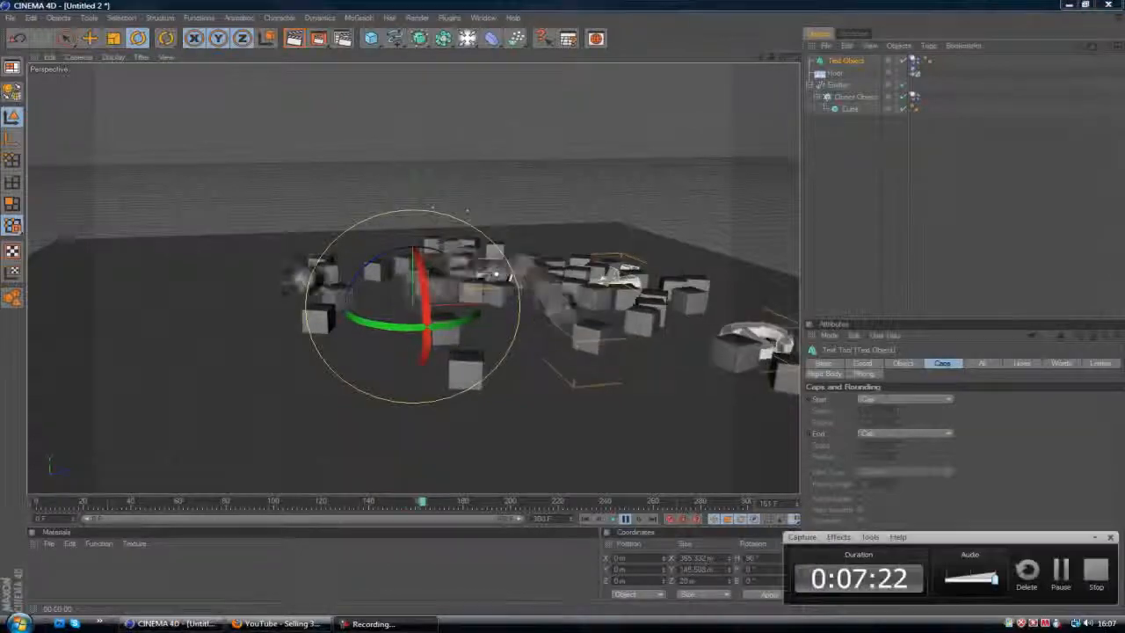